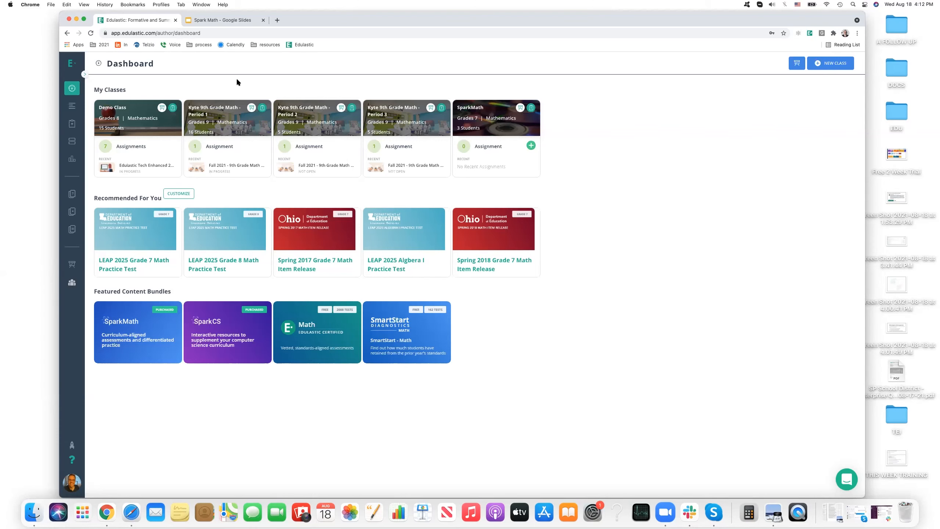
Open the Playlist library and clear all of its filters.
drag(865, 172, 912, 177)
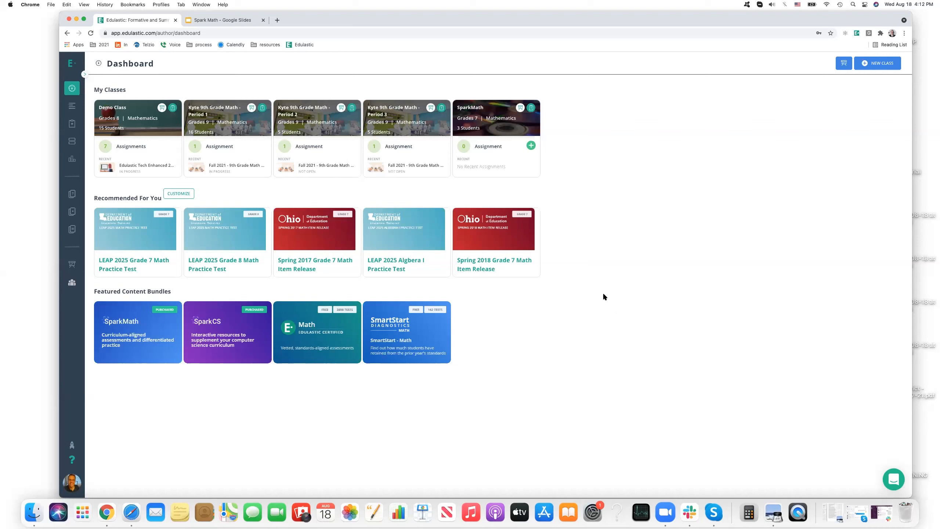
mouse_move(76, 90)
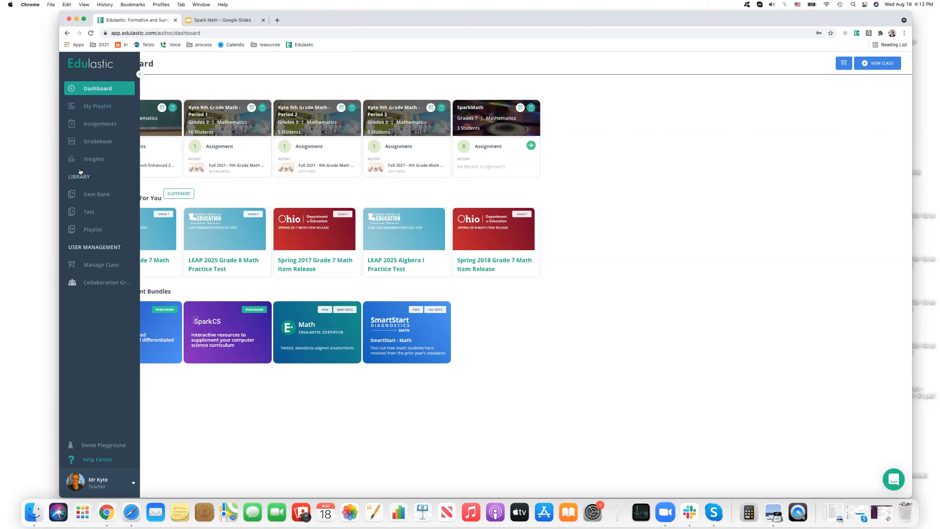
click(93, 230)
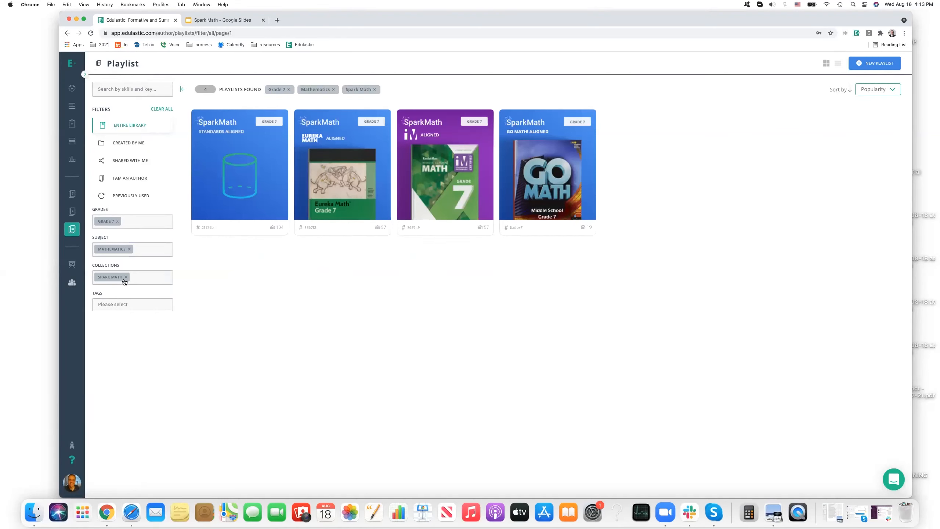
click(160, 108)
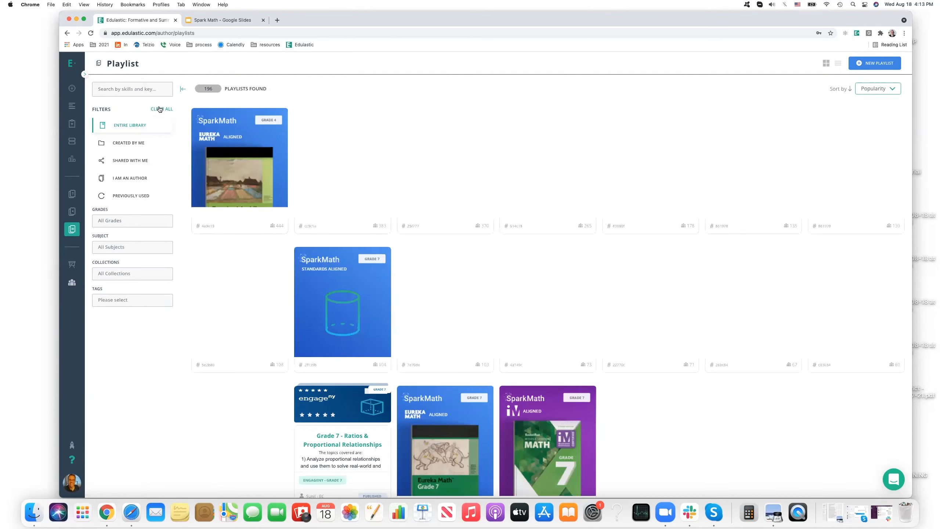
Filter the playlists by Grade 7 and the Mathematics subject.
click(114, 221)
scroll(130, 255, down, 5)
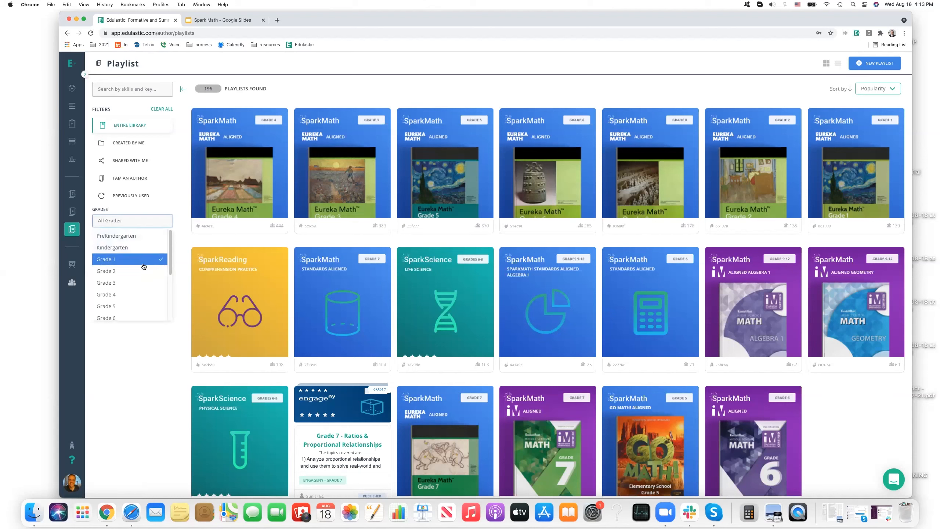
scroll(122, 261, up, 5)
scroll(124, 278, down, 3)
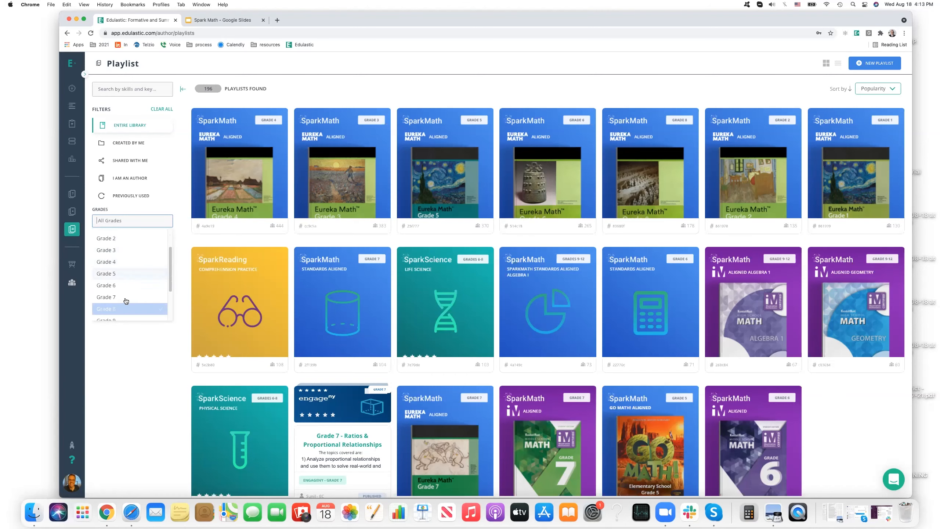
click(127, 297)
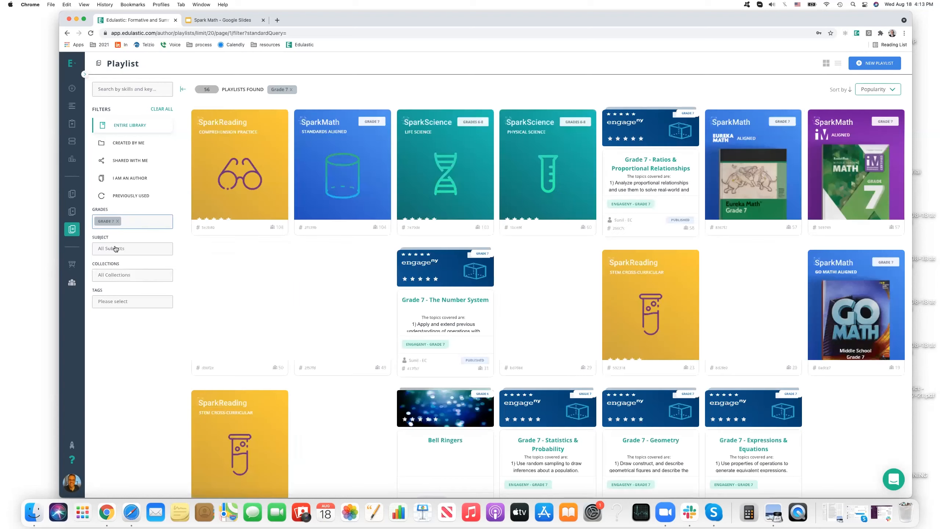
click(115, 248)
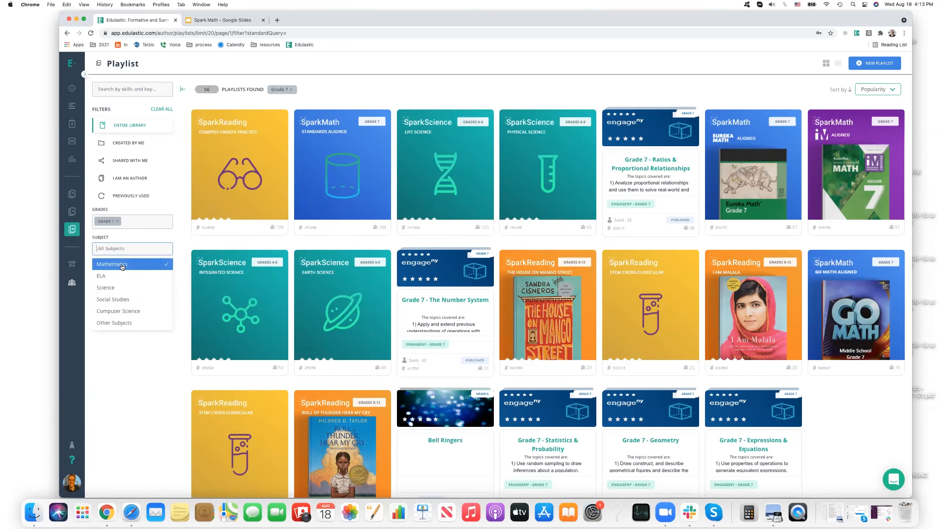
click(122, 265)
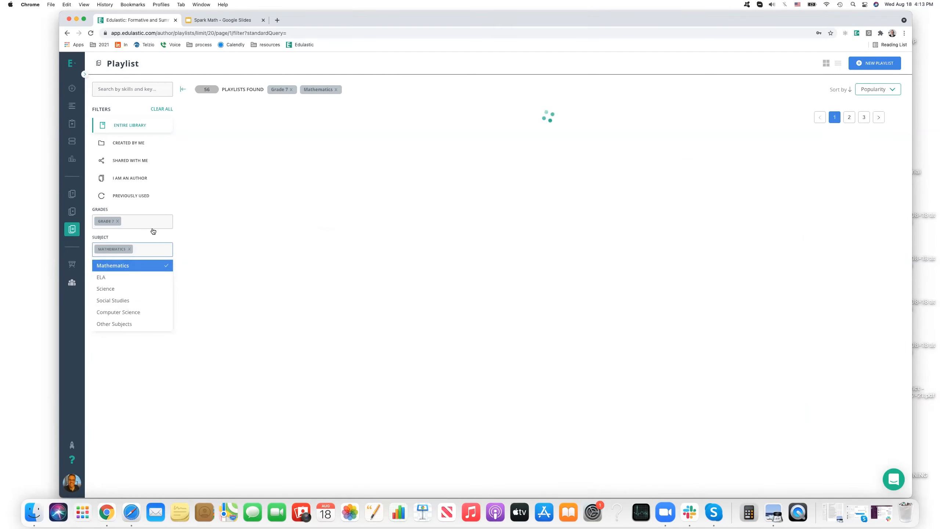
Limit the filtered playlists to the Spark Math collection.
click(140, 276)
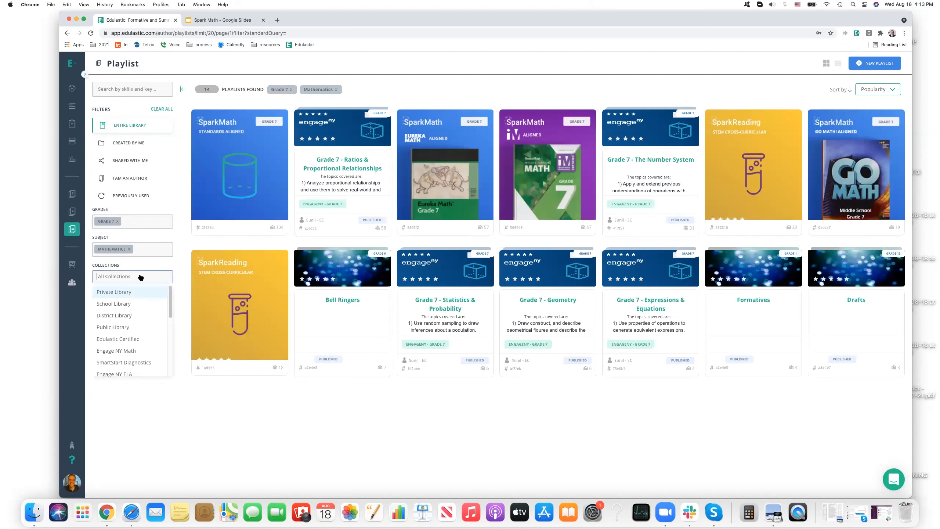
scroll(135, 326, down, 5)
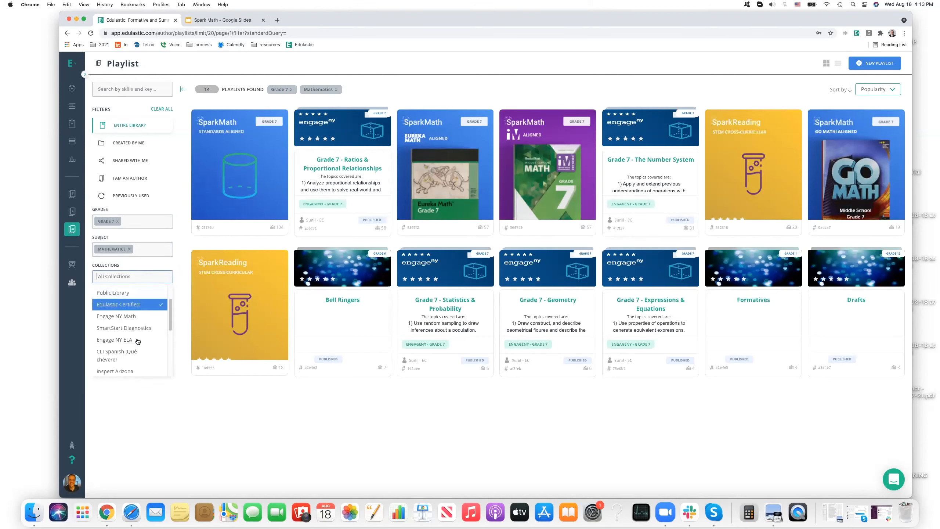
scroll(136, 348, down, 3)
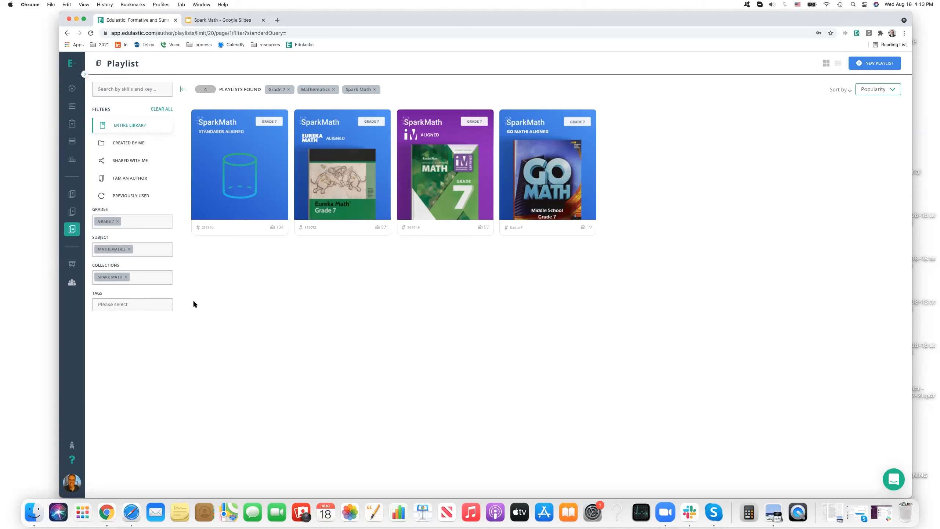
Open the details of the SparkMath Standards Aligned Grade 7 playlist and review its modules, expanding the Probability module.
mouse_move(208, 130)
mouse_move(241, 156)
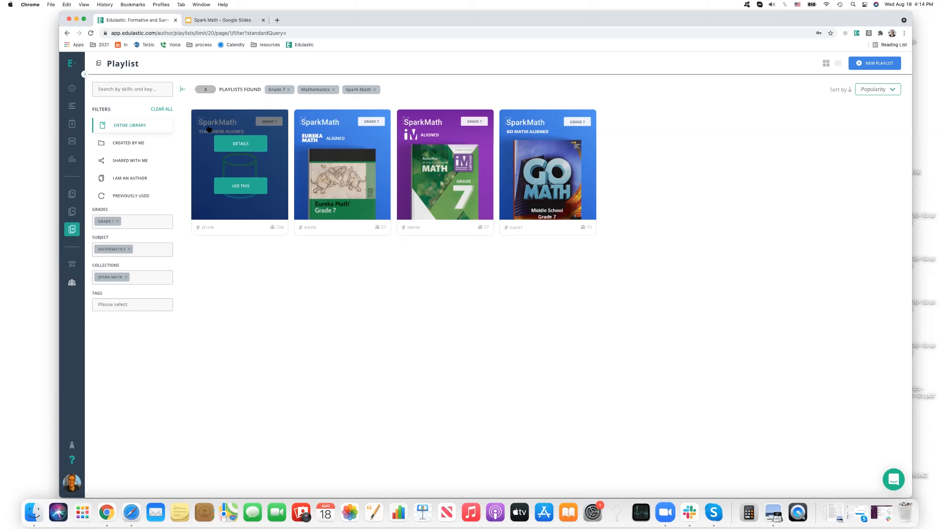
click(236, 144)
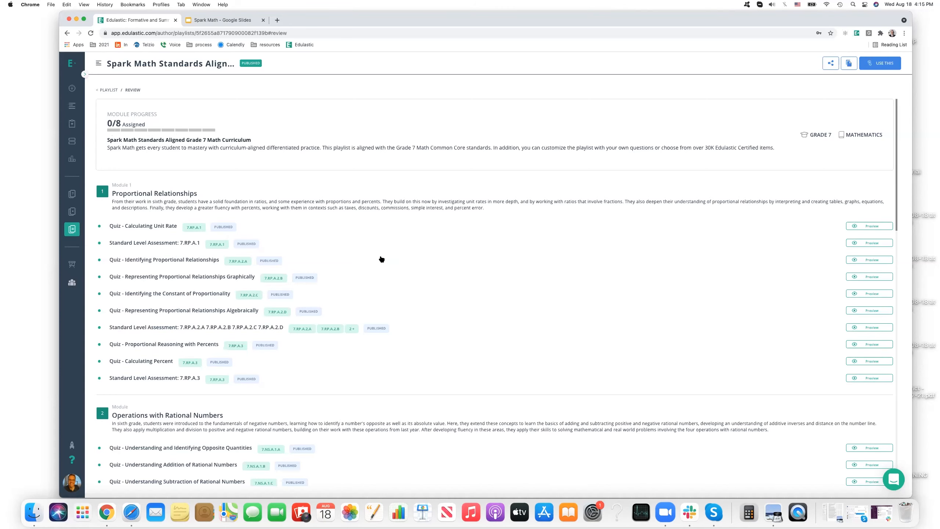
scroll(378, 259, down, 10)
scroll(378, 259, down, 10)
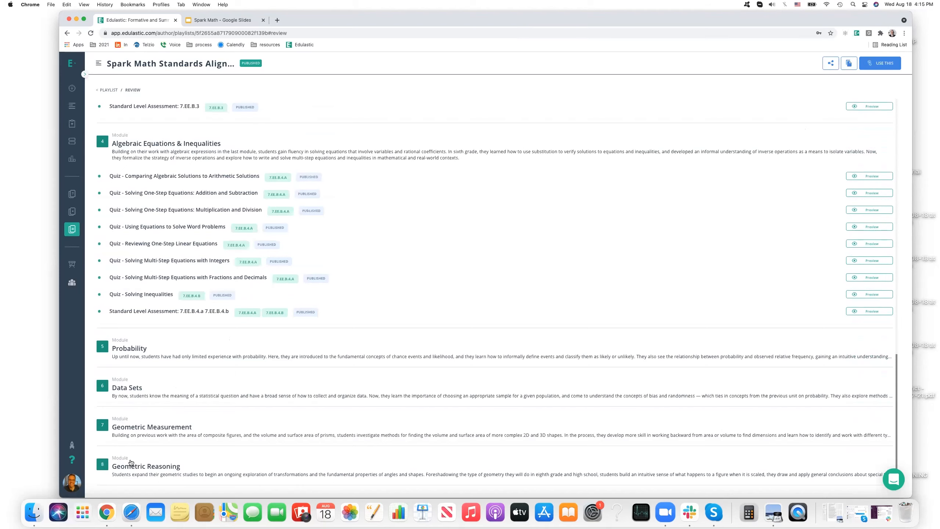
click(212, 340)
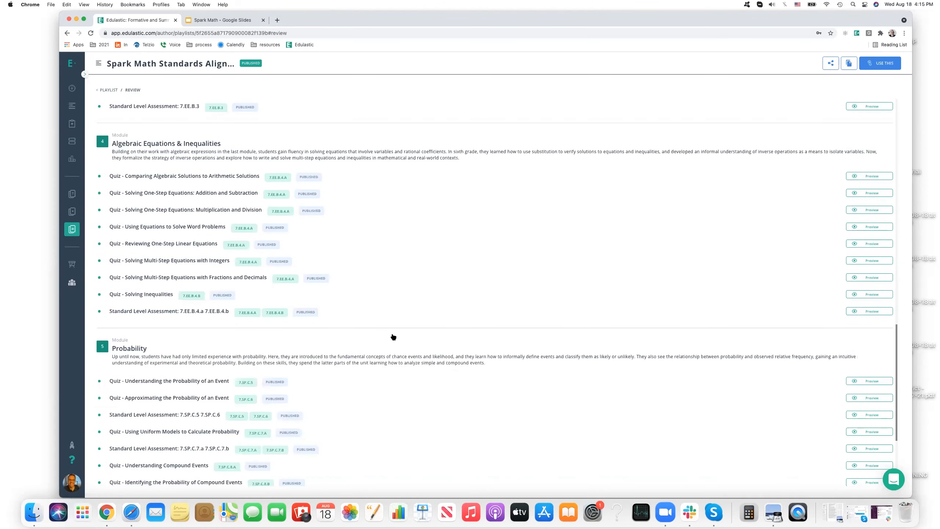
scroll(453, 286, up, 1)
scroll(453, 286, up, 12)
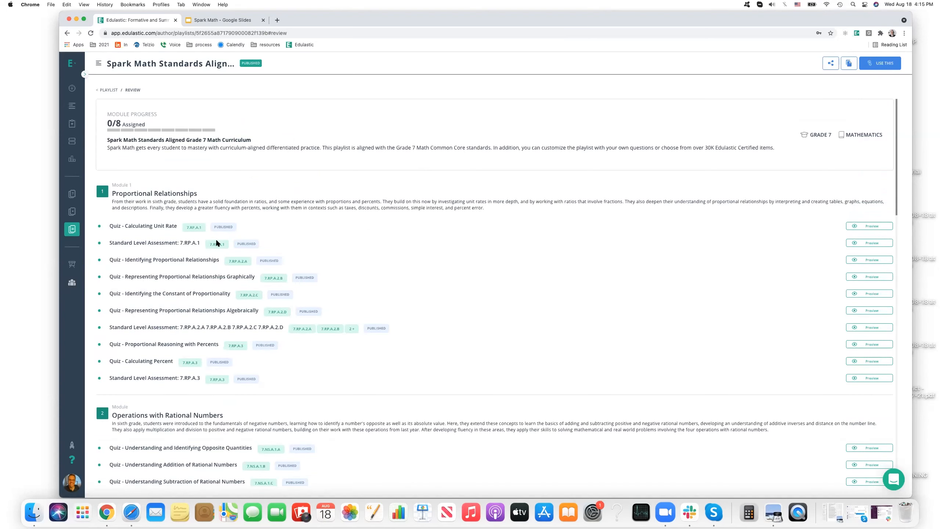
Preview the Calculating Unit Rate quiz, answering question 1 with 3.2 miles per hour, showing its hint, and question 2 with 16 ft² per hour.
click(869, 223)
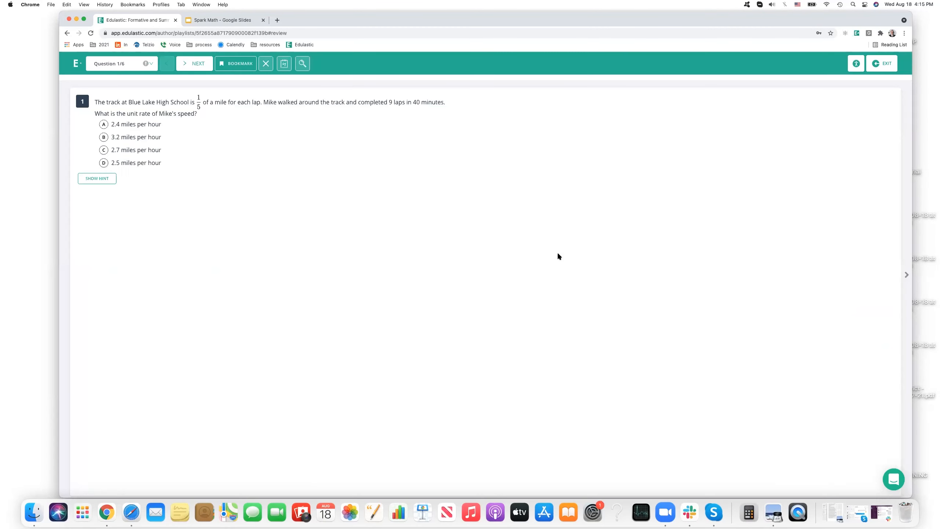
click(103, 136)
click(101, 179)
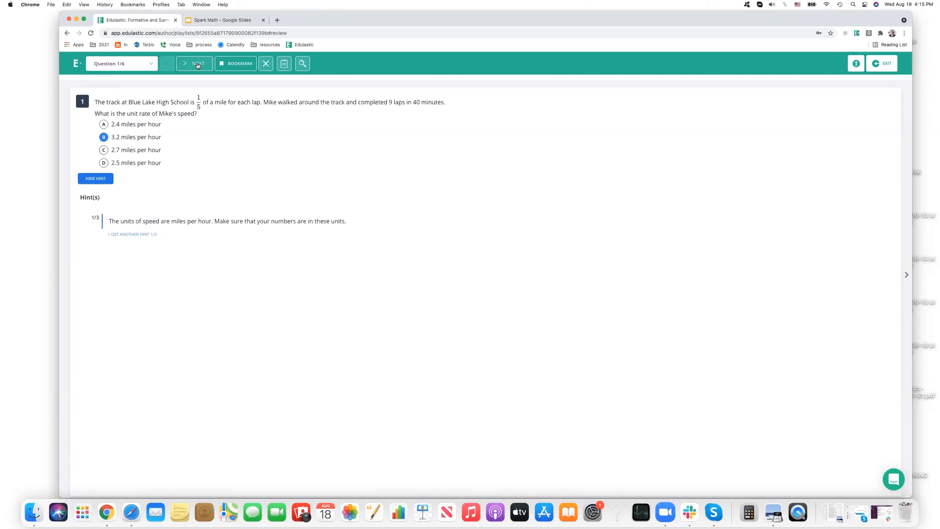
click(103, 144)
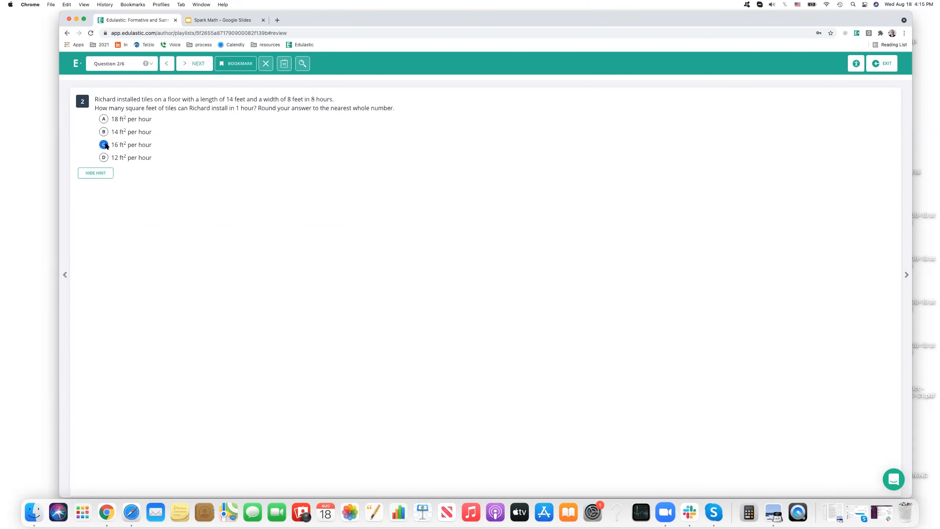
click(196, 64)
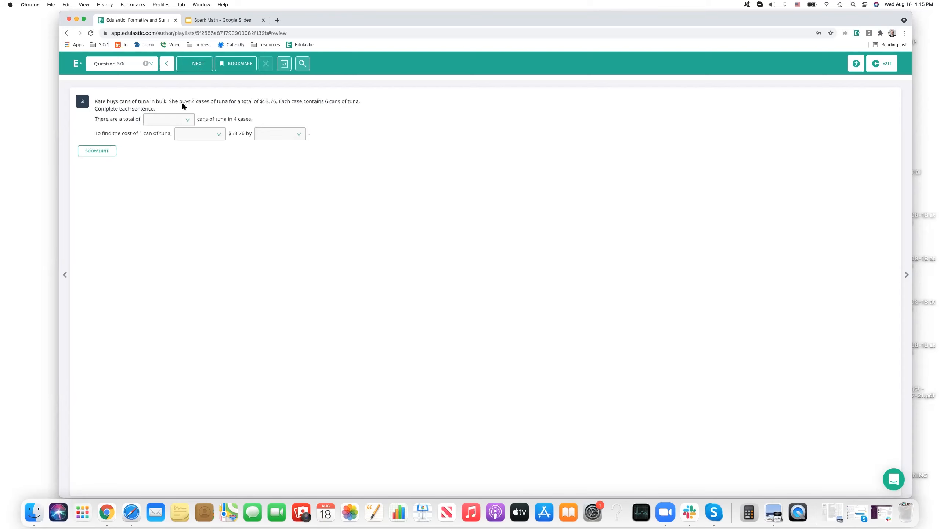
View the answer choices for the total cans in question 3 and enter 56 as the monthly amount in question 4.
click(161, 121)
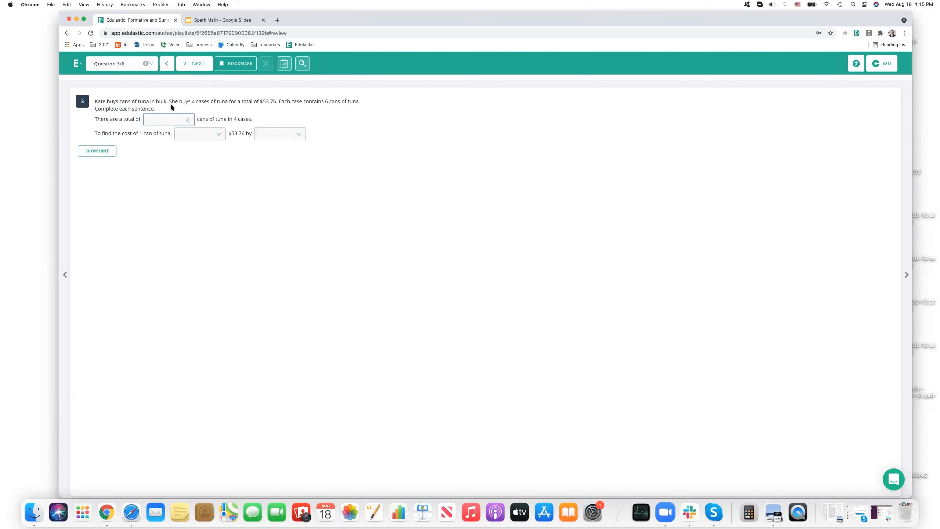
click(193, 64)
click(115, 120)
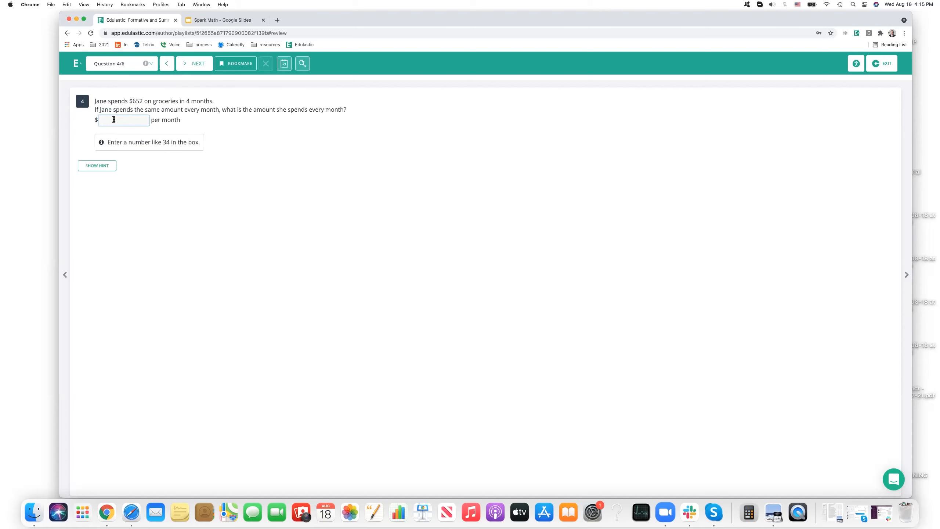
text(56)
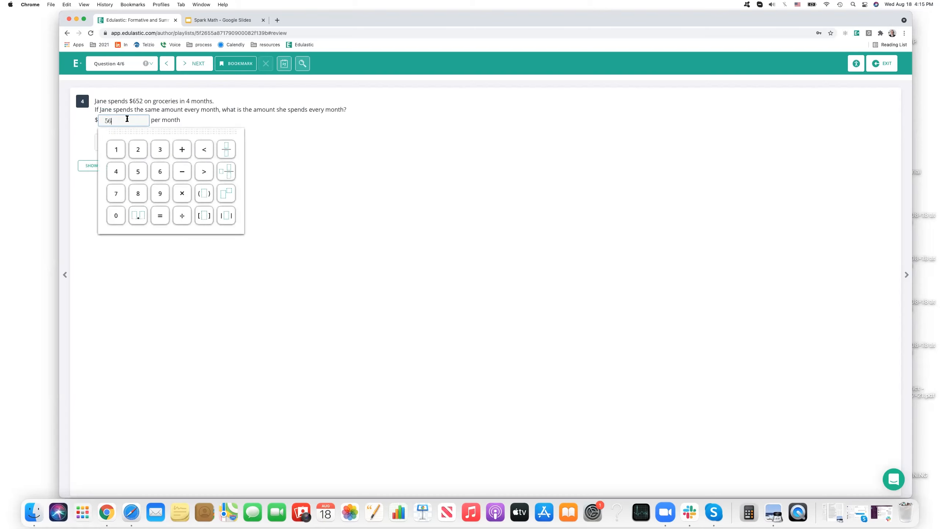
click(196, 64)
View the pounds-of-apples choices in question 5, answer question 6 with 3, and exit the quiz preview.
click(159, 123)
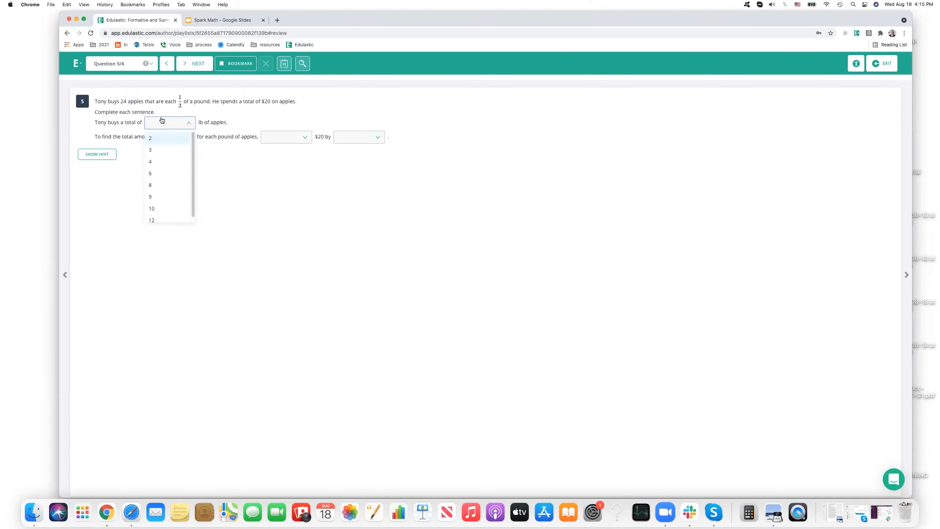
click(196, 64)
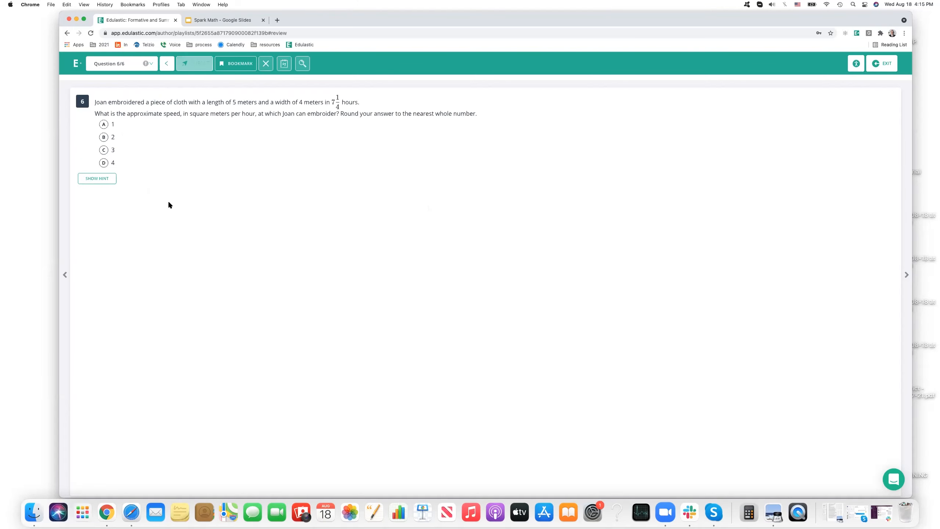
click(104, 151)
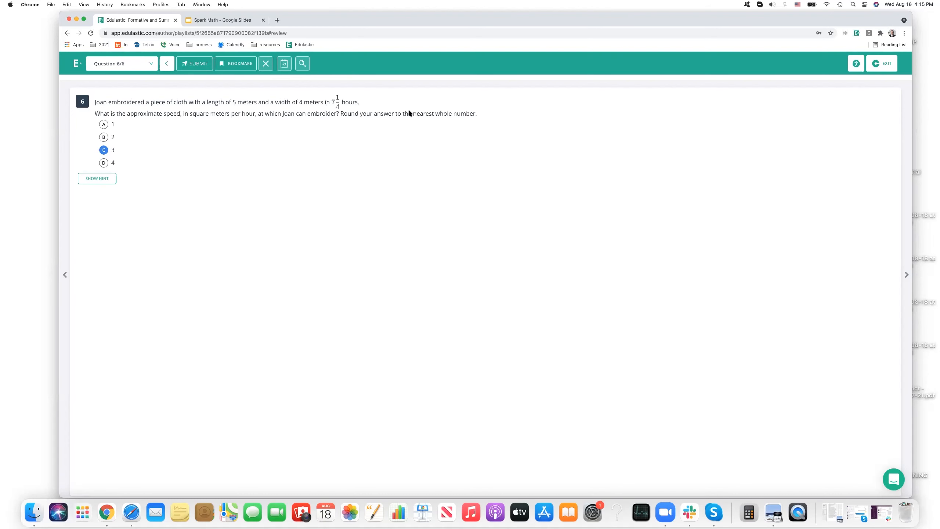
click(887, 62)
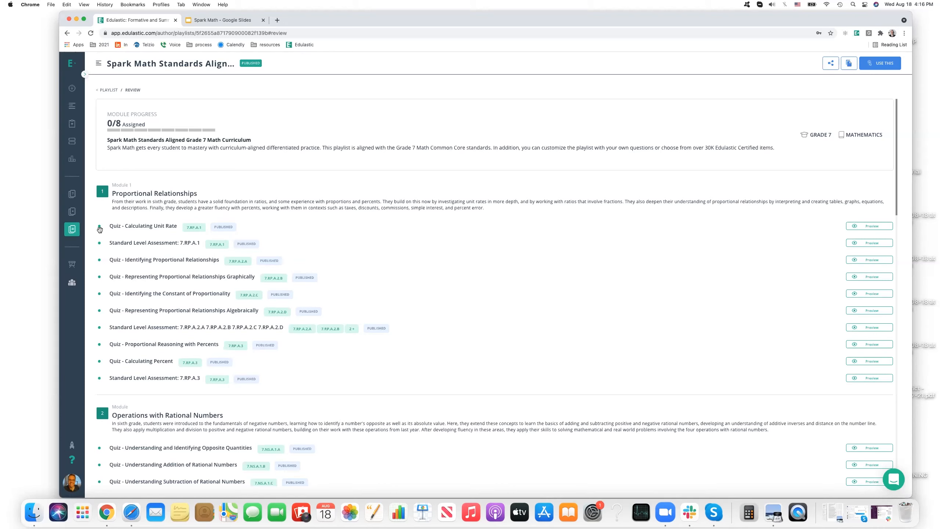
Return to the Playlist library and look over the four Grade 7 SparkMath playlists.
mouse_move(84, 232)
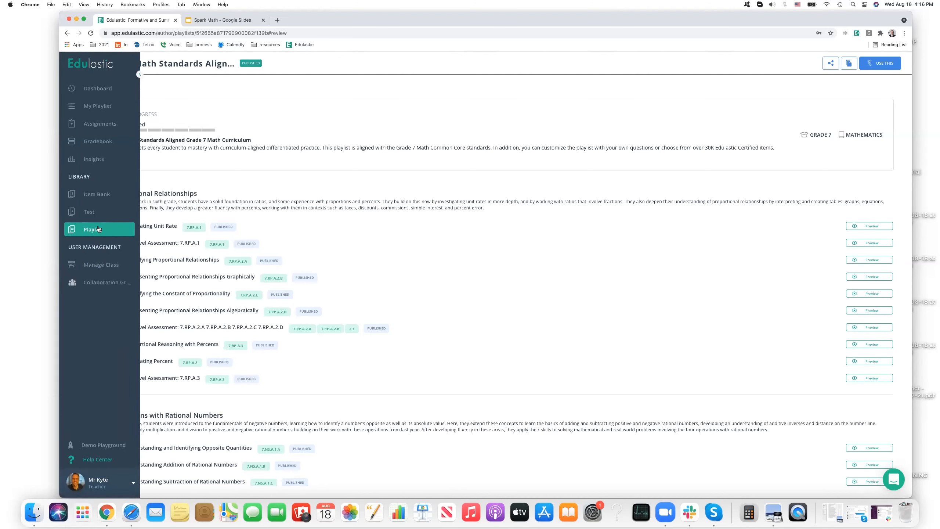
click(98, 229)
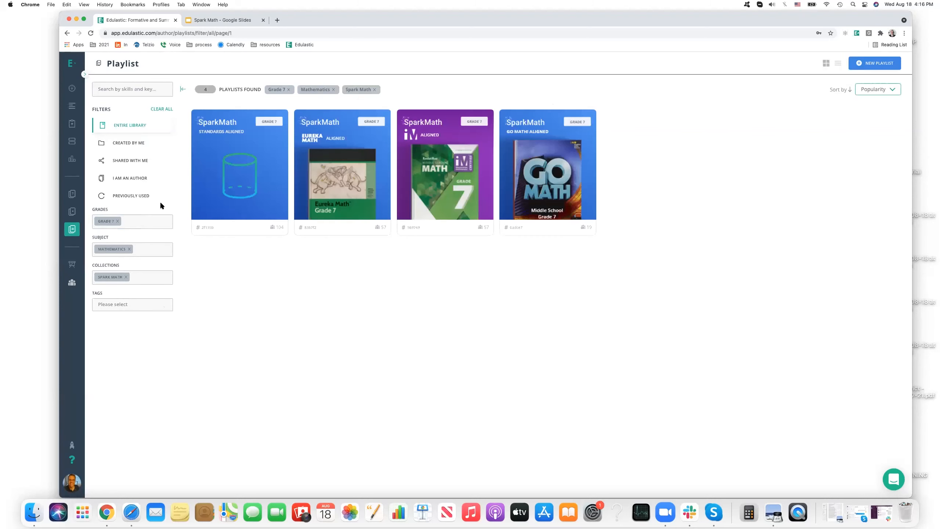
mouse_move(202, 129)
mouse_move(304, 144)
mouse_move(409, 140)
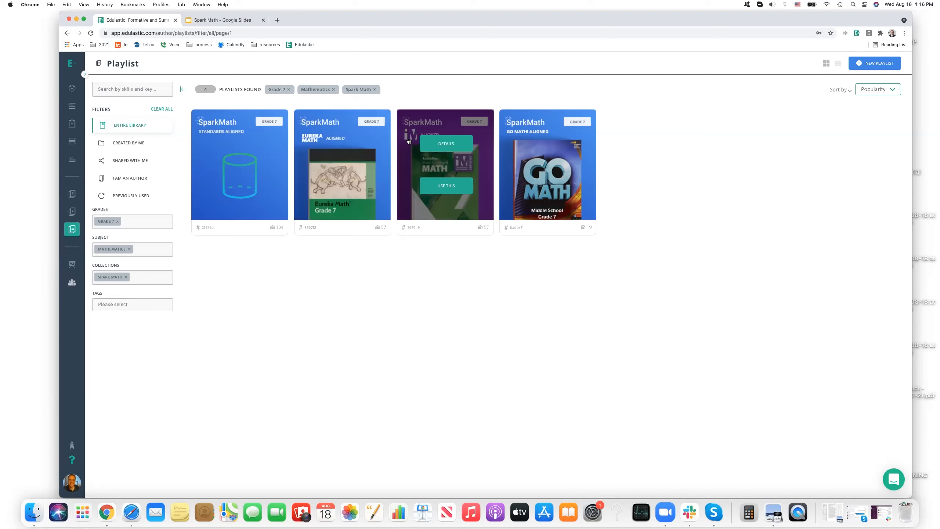
mouse_move(498, 169)
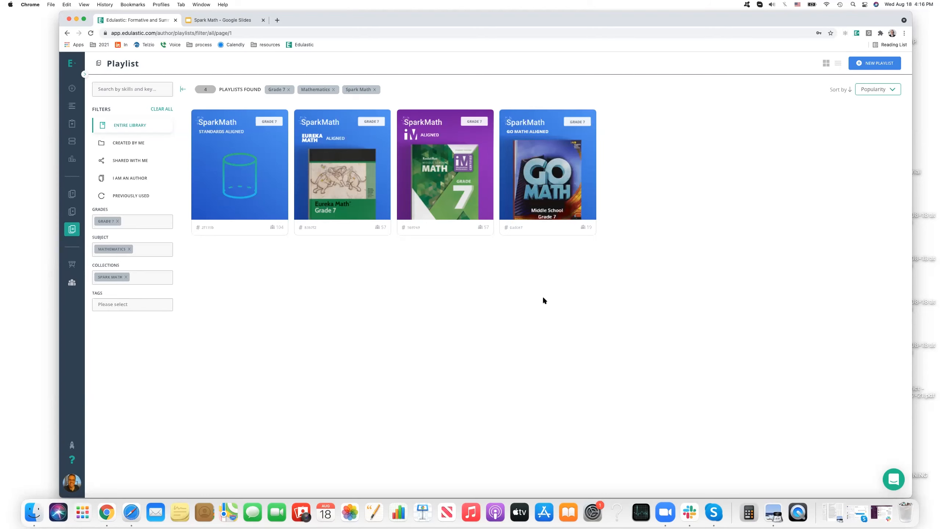
Open the details of the Eureka Math Aligned Grade 7 playlist and preview Topic A Quiz: Proportional Relationships.
mouse_move(344, 158)
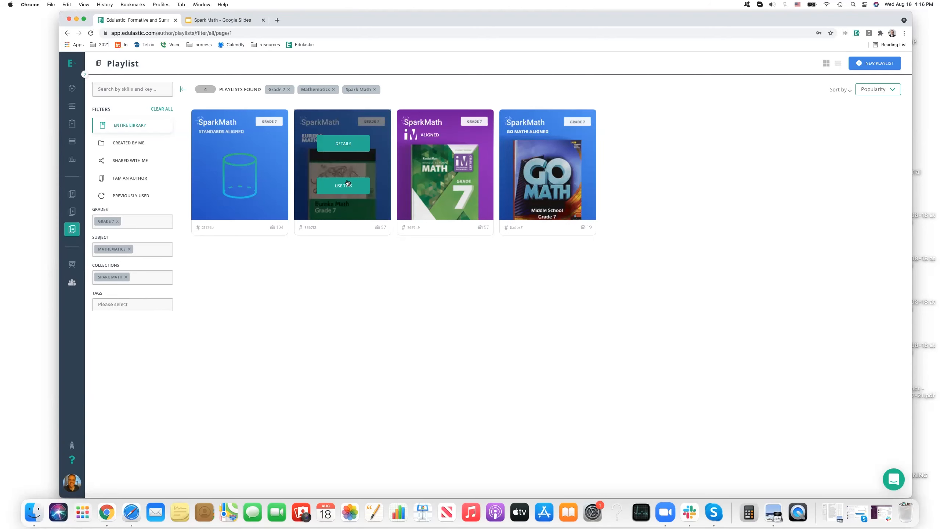
click(341, 145)
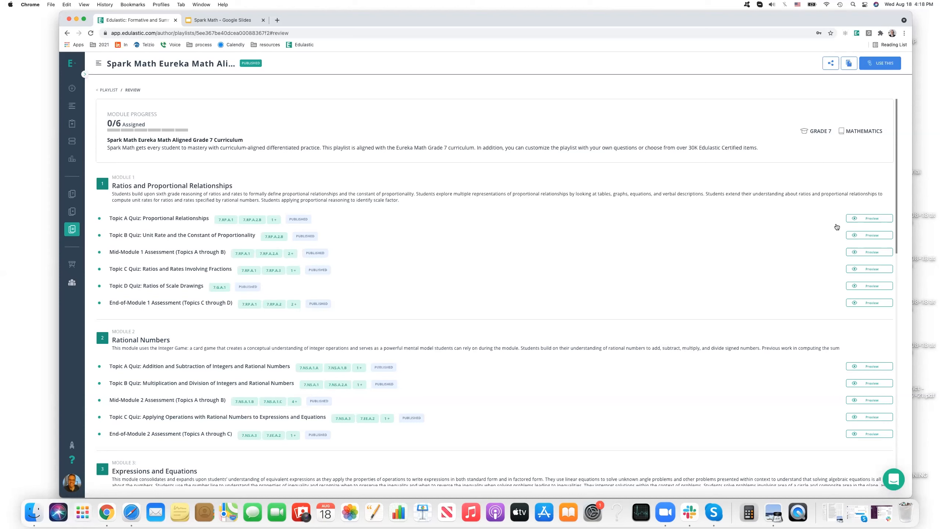
click(864, 218)
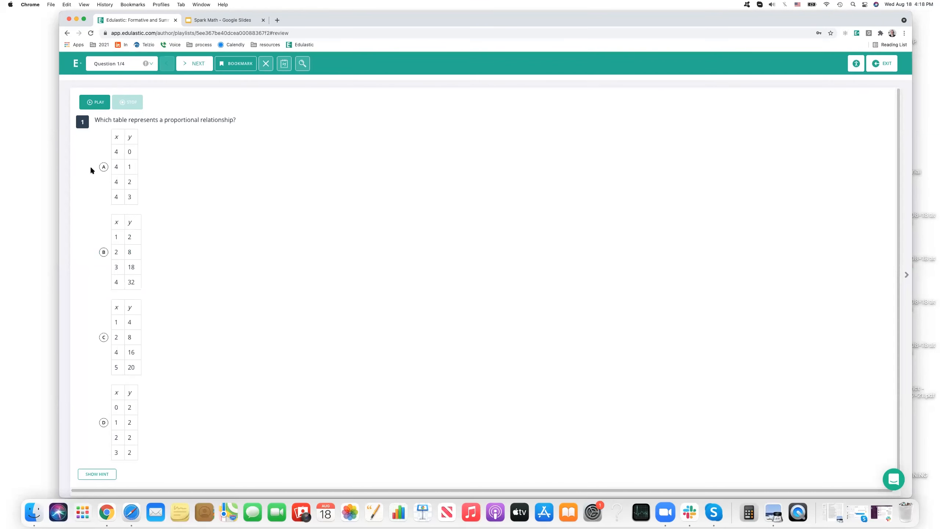
Answer question 1 of the quiz preview with choice A, mark an answer for question 2, and go on to question 3.
click(104, 167)
click(196, 64)
click(103, 202)
click(196, 64)
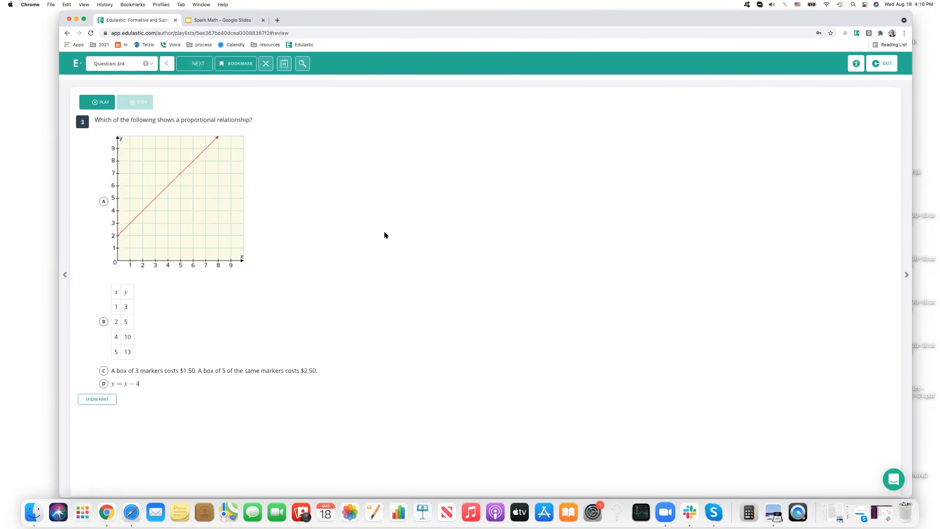
Answer questions 3 and 4 with choice B and exit the quiz preview.
click(103, 321)
click(197, 63)
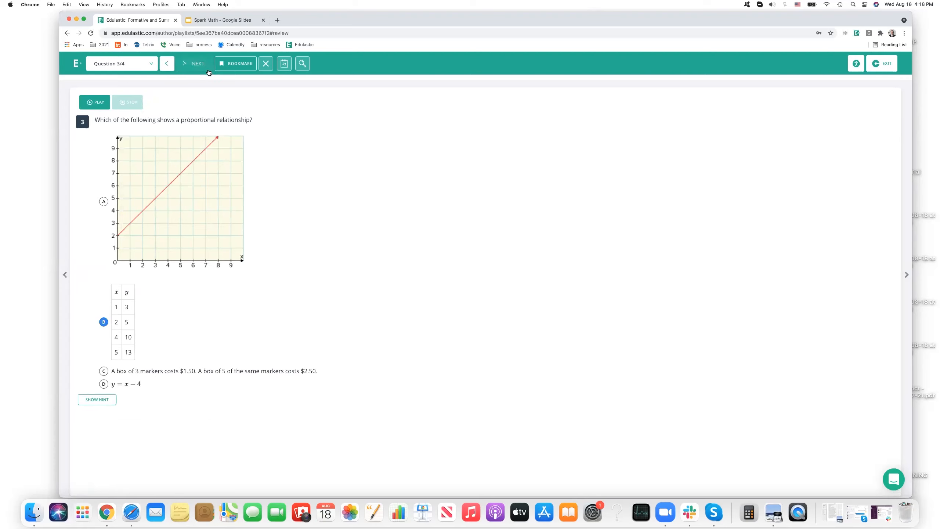
click(103, 252)
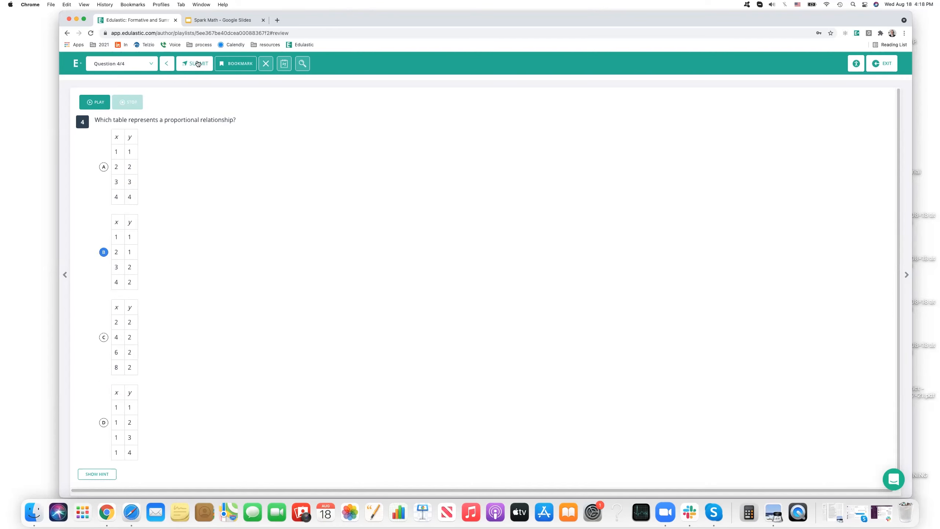
click(882, 64)
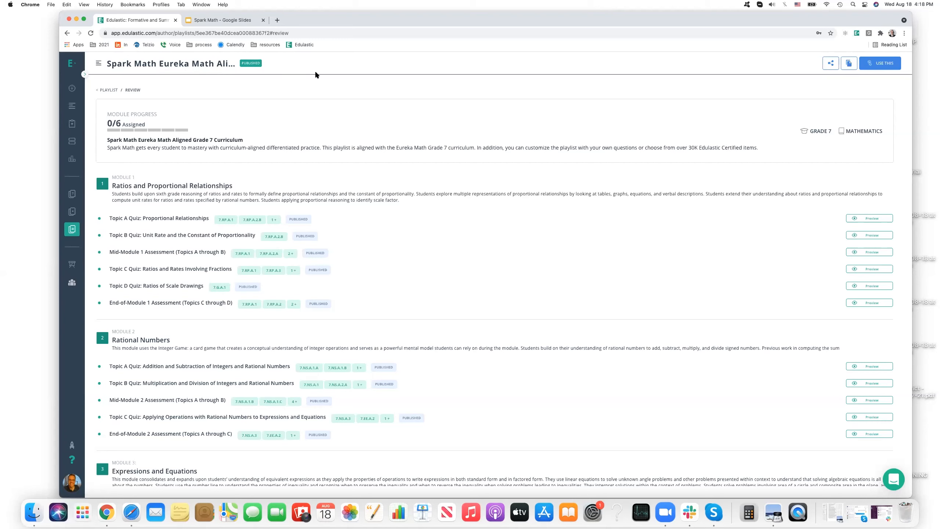
Start using the Eureka Math aligned playlist and save it under the name "Eureka Math - SparkMath Grade 7".
click(880, 63)
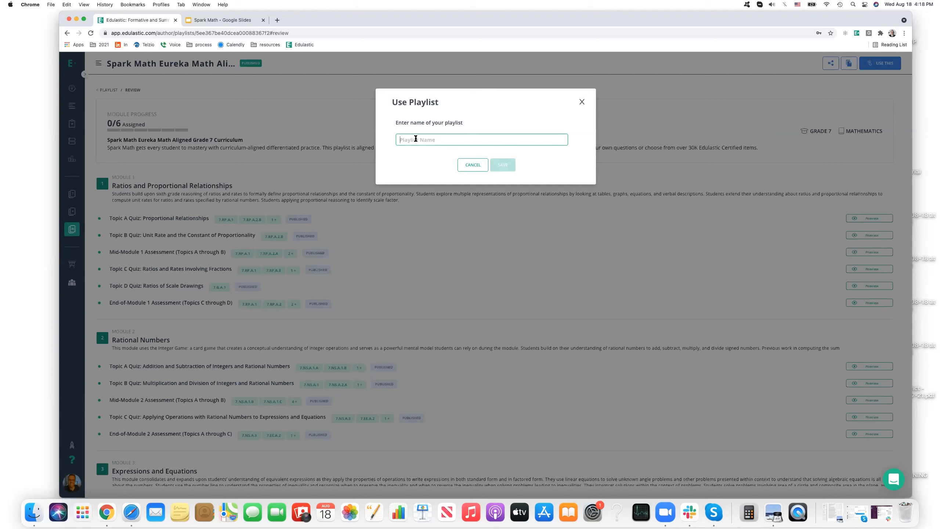
text(Eureka Math - Spark)
text(th )
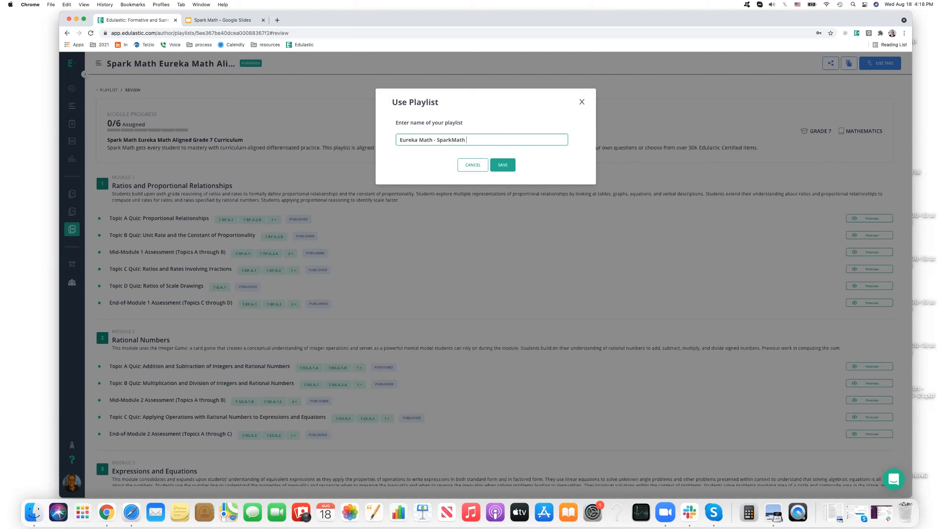
text(Grade 7)
click(502, 166)
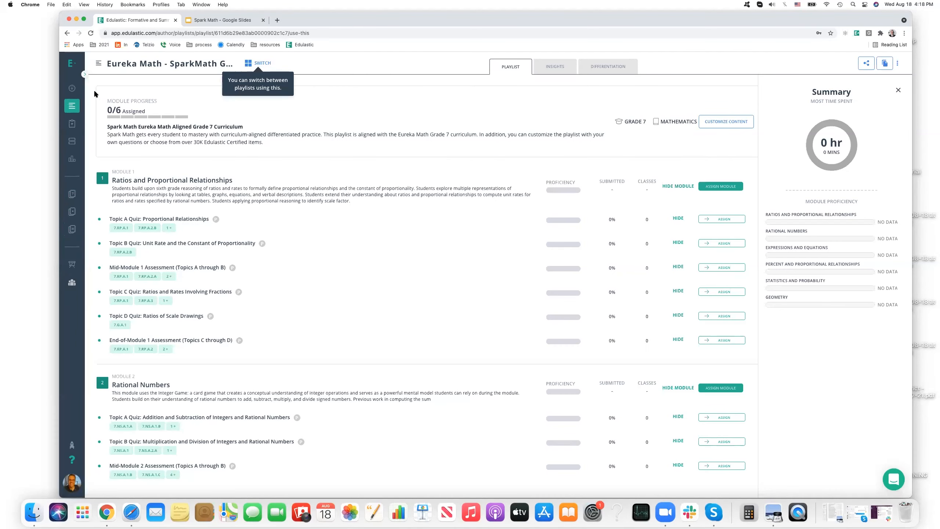
mouse_move(85, 74)
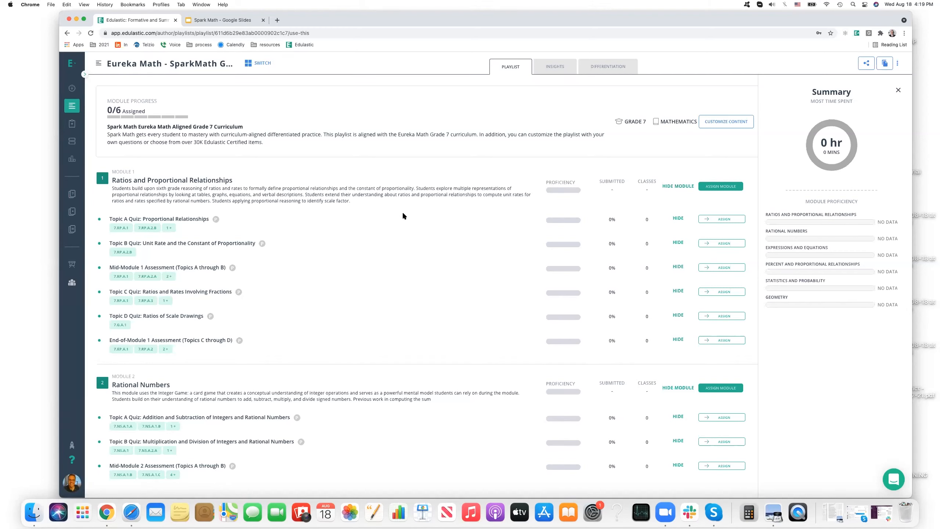
Look over the playlist's Insights chart and Differentiation page, and return to its module list.
click(551, 68)
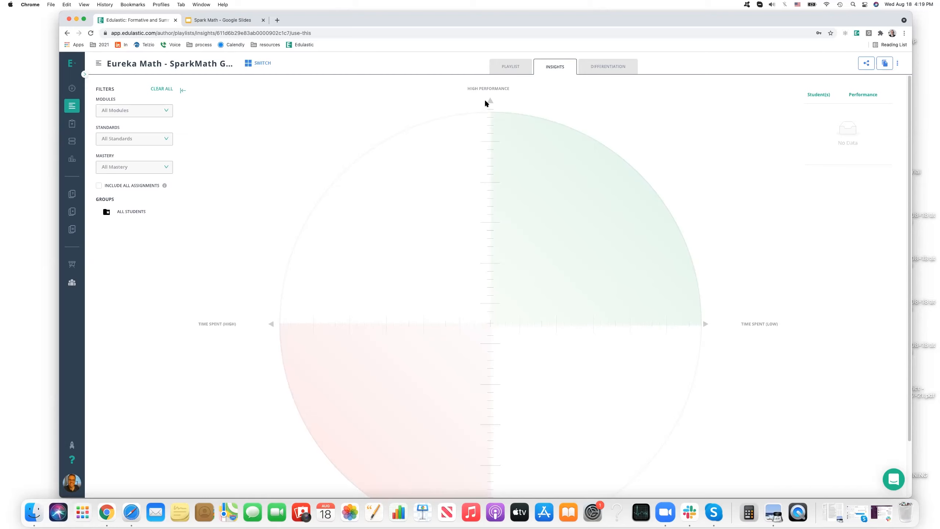
scroll(510, 126, down, 3)
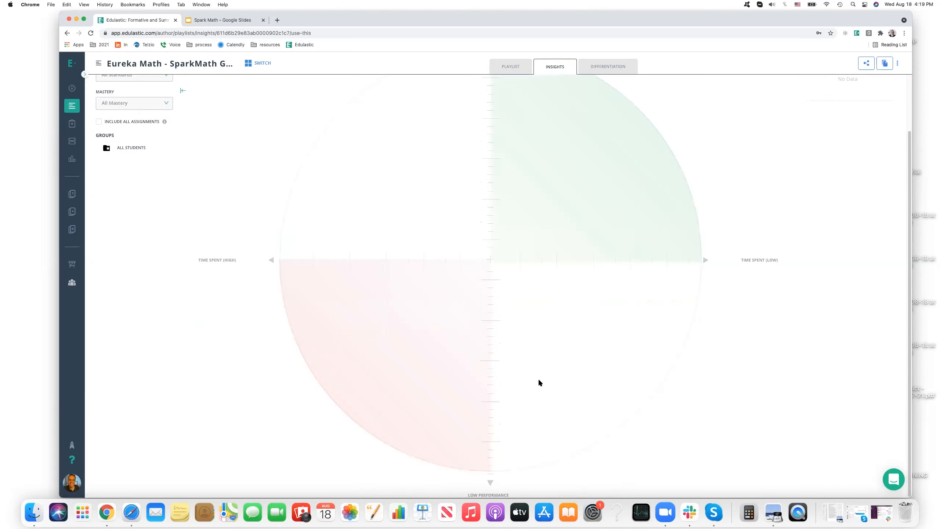
scroll(494, 105, up, 3)
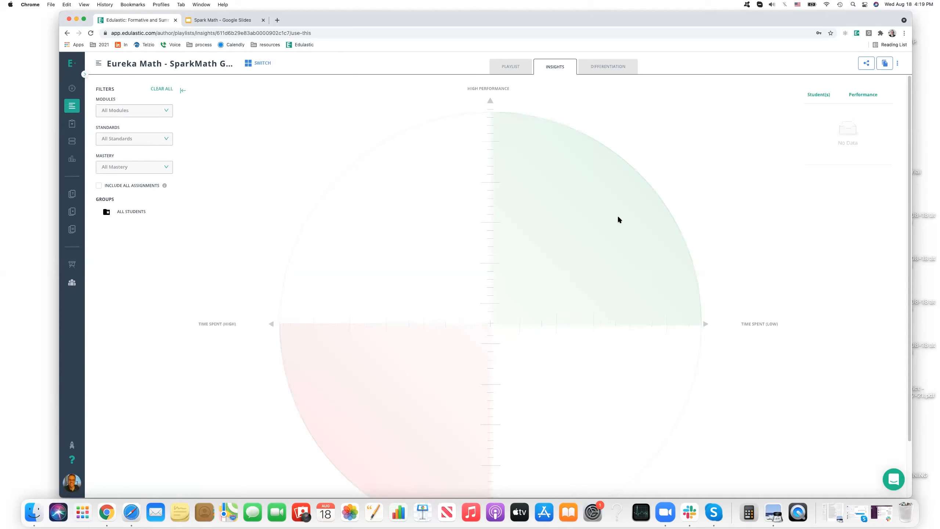
click(607, 67)
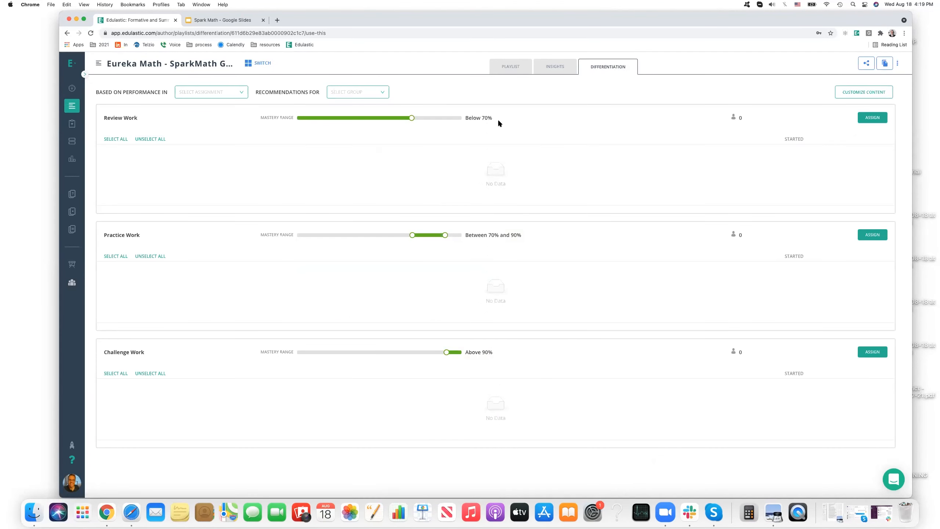
click(557, 68)
click(509, 67)
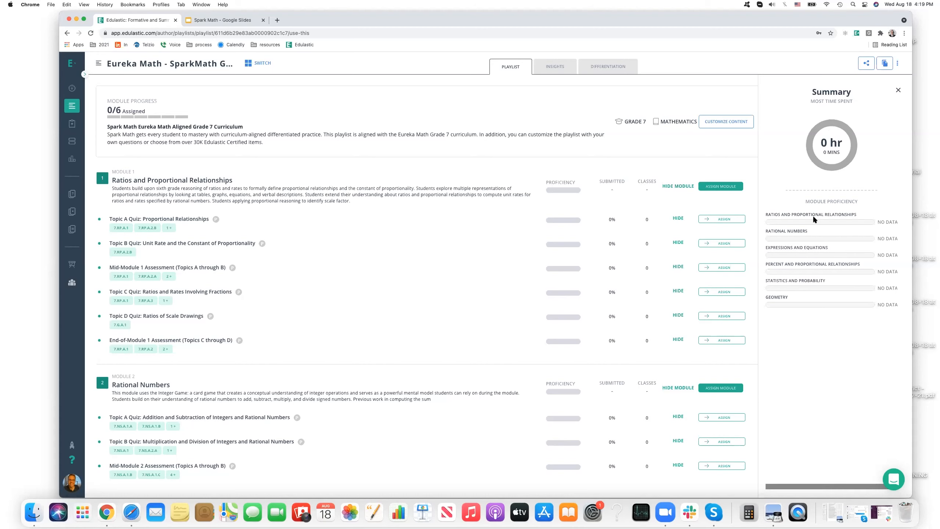
Start assigning Topic A Quiz: Proportional Relationships and choose SparkMath as the class.
click(722, 219)
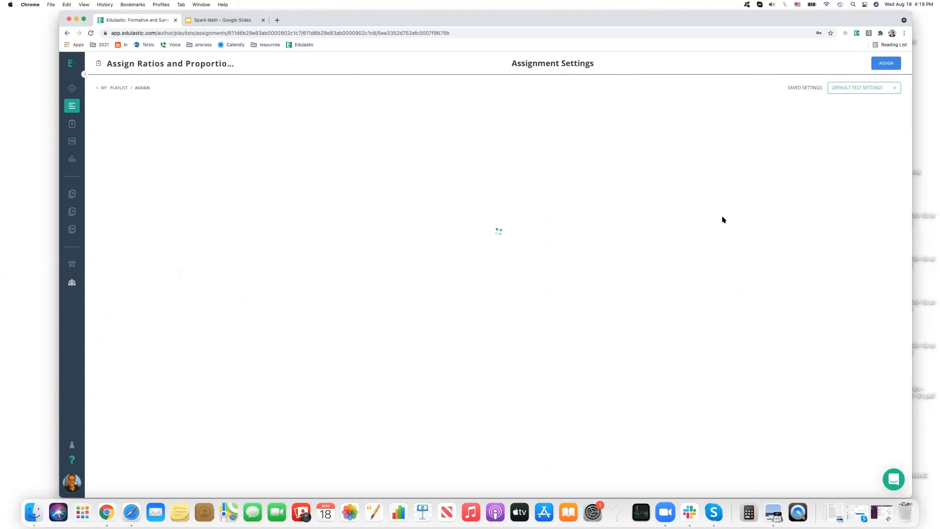
click(492, 157)
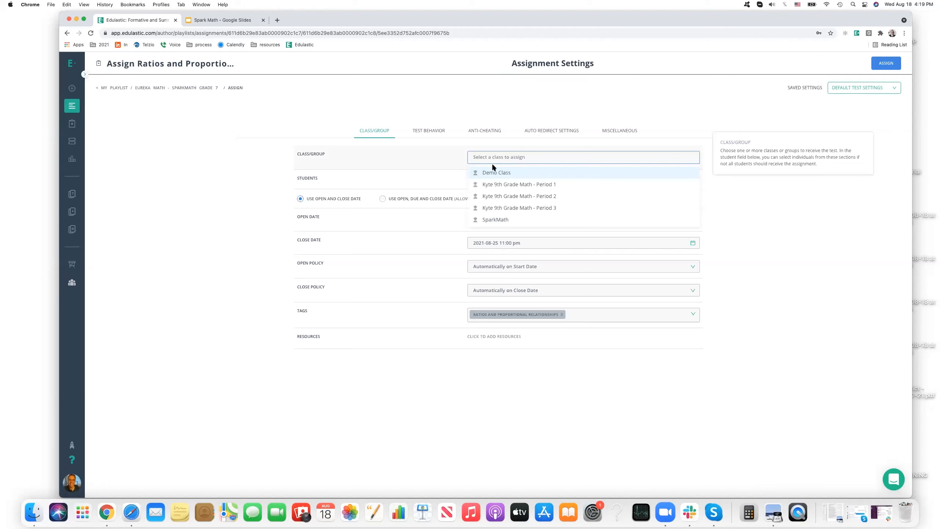
click(512, 220)
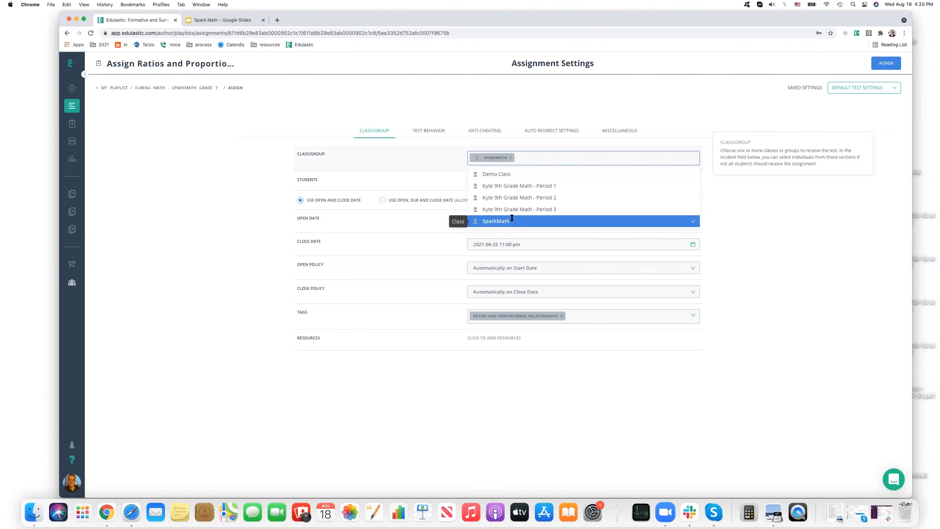
click(707, 185)
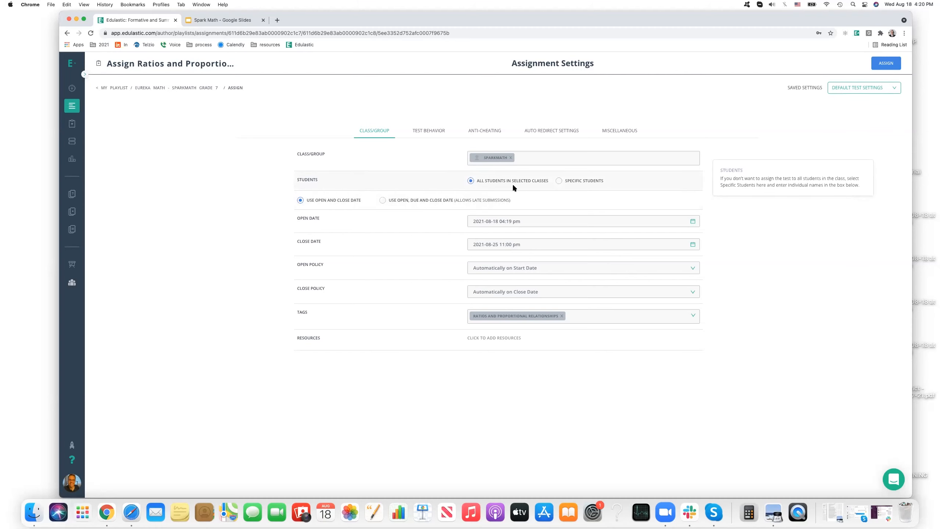
View the list for assigning to specific students and restore the choice of all students in selected classes.
click(558, 181)
click(516, 194)
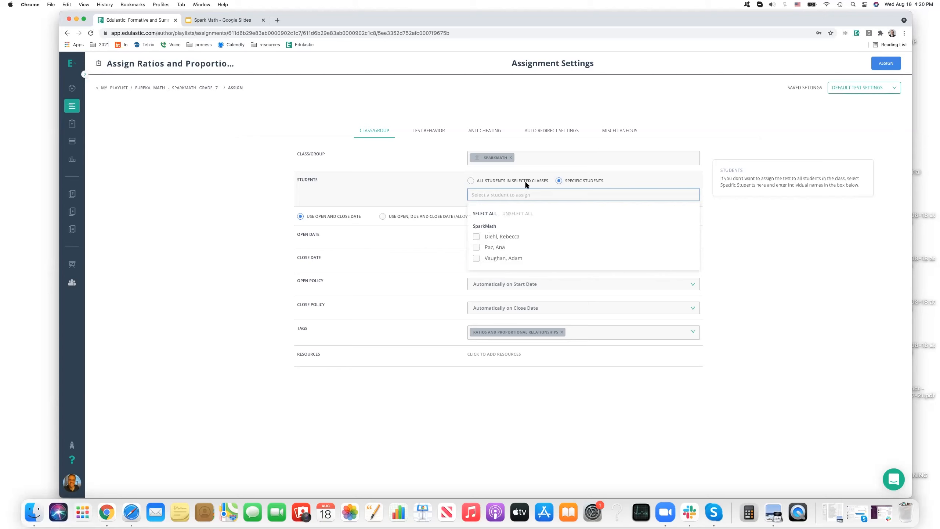
click(470, 182)
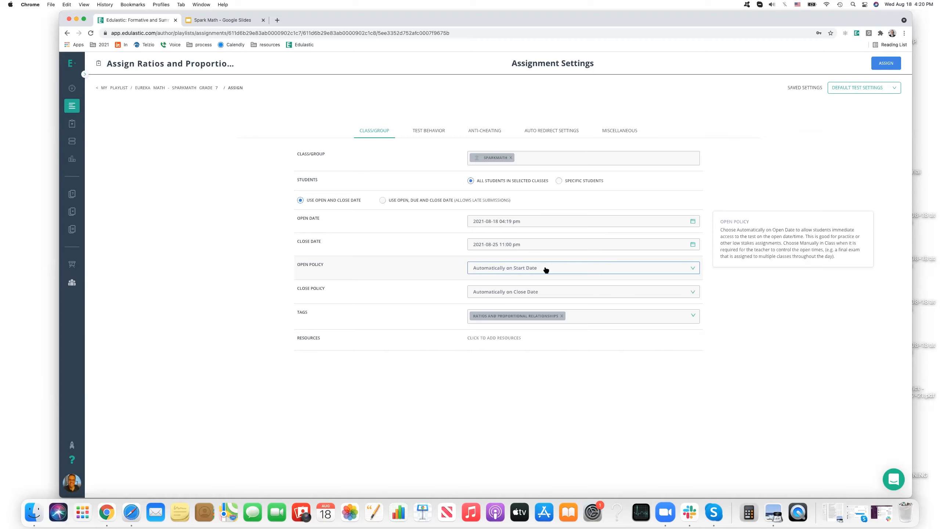
Try the Open Manually in Class policy, review the close policy choices, and restore the open policy to Automatically on Start Date.
click(349, 268)
click(536, 269)
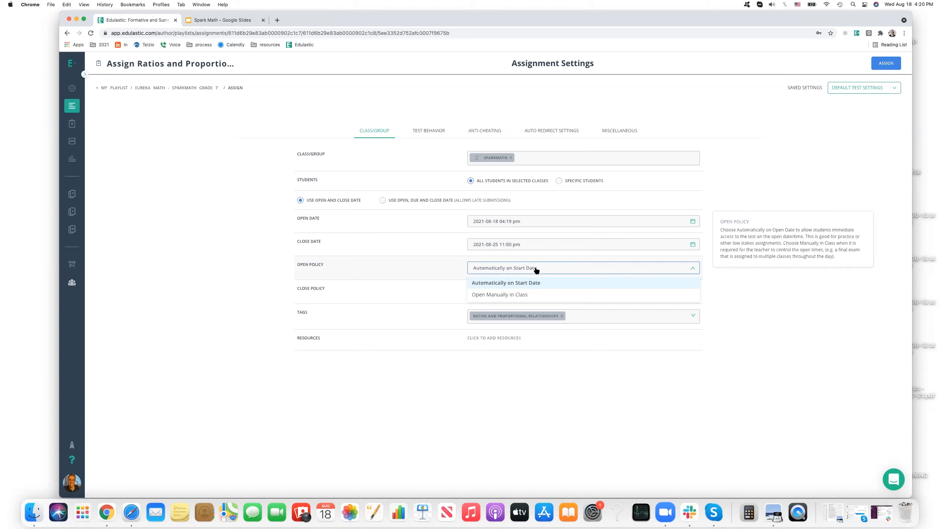
click(517, 294)
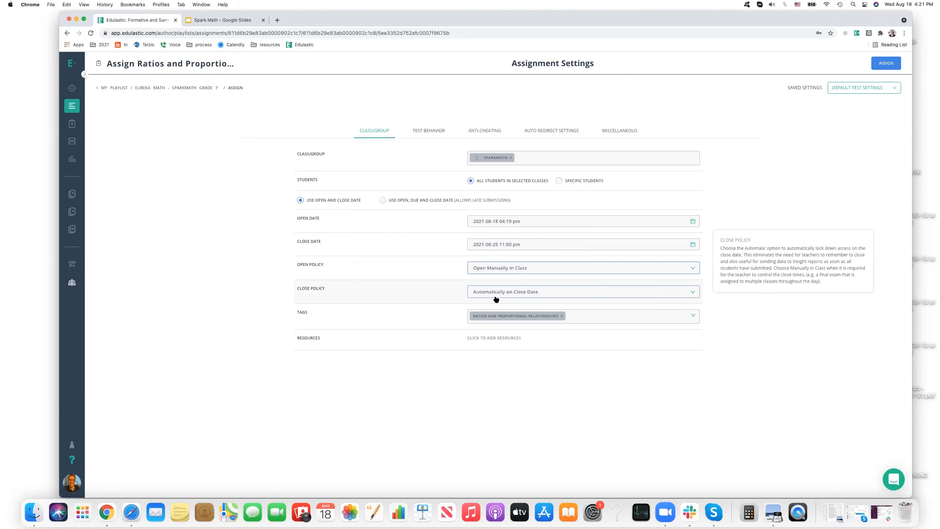
click(512, 292)
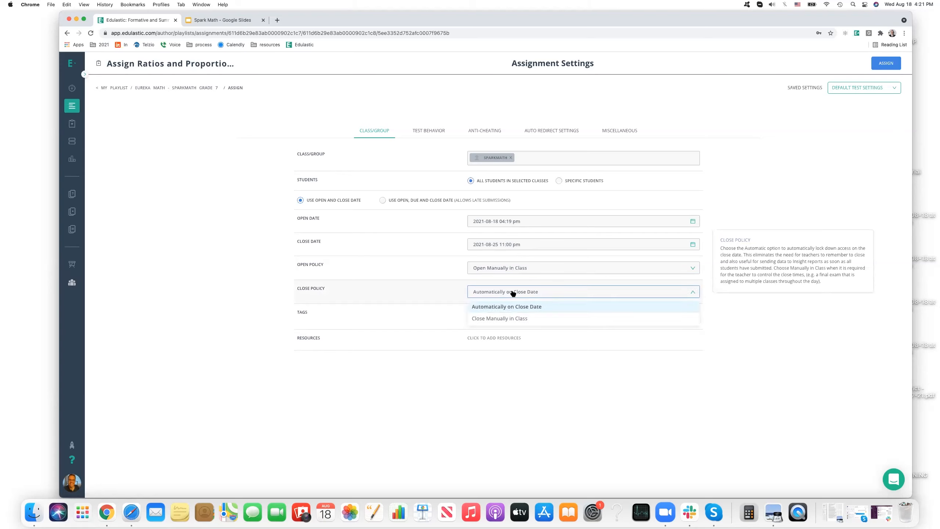
click(524, 306)
click(514, 268)
click(511, 283)
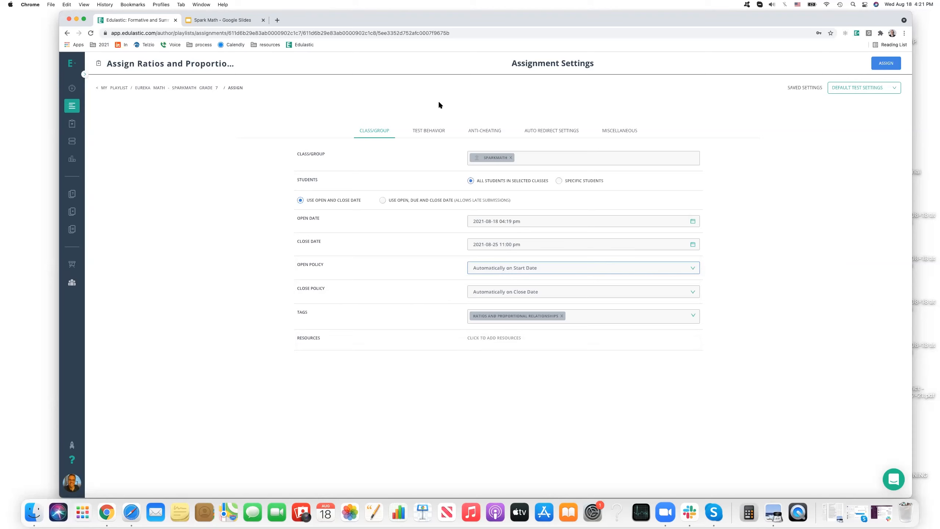
Review the test type and release scores choices in the assignment's test behavior settings.
click(426, 131)
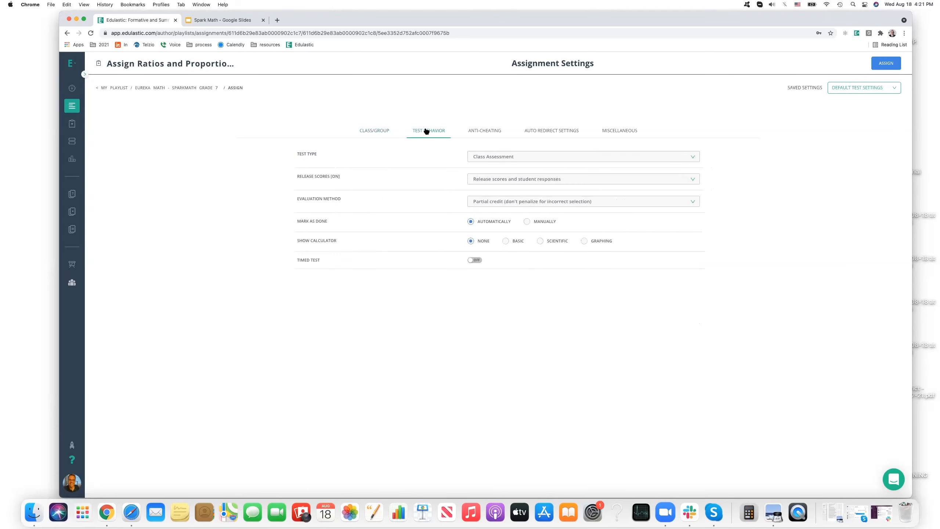
click(488, 155)
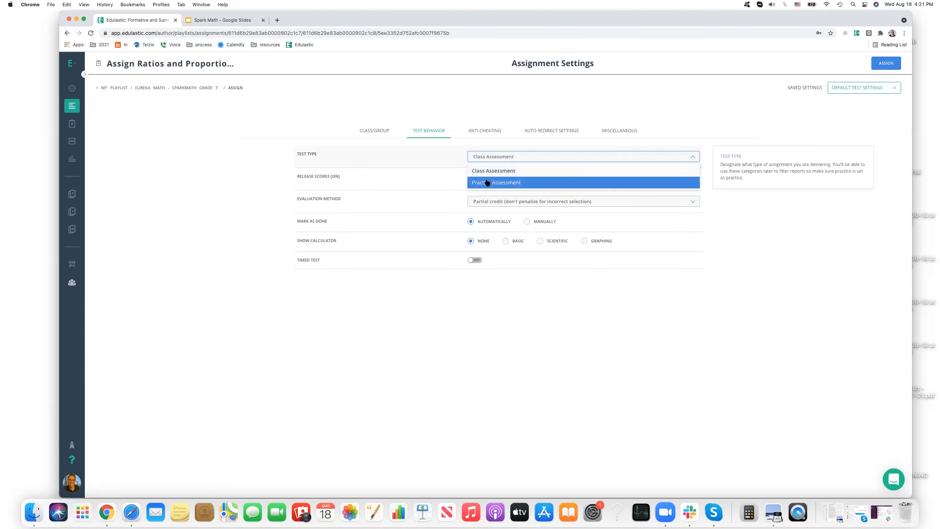
click(489, 139)
click(477, 179)
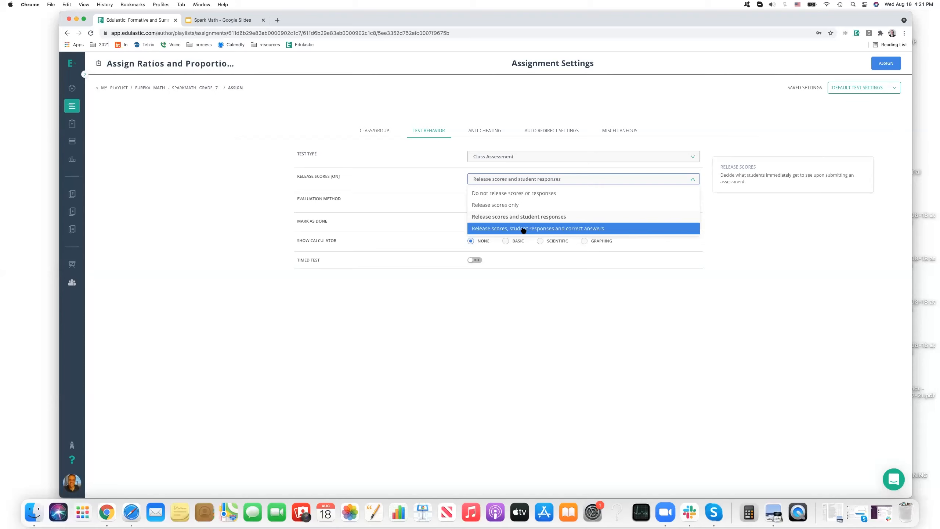
click(621, 290)
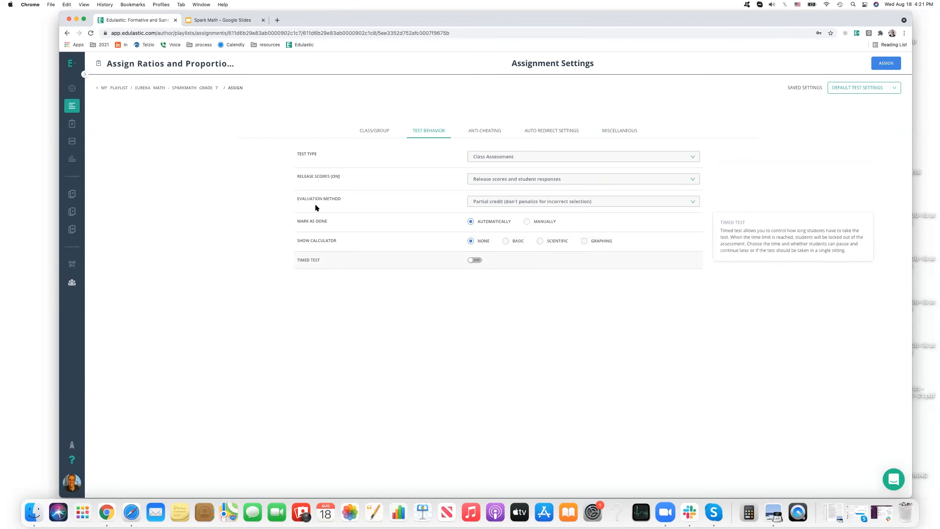
Try the available calculator types and set the calculator shown on the test to Basic.
click(504, 239)
click(543, 242)
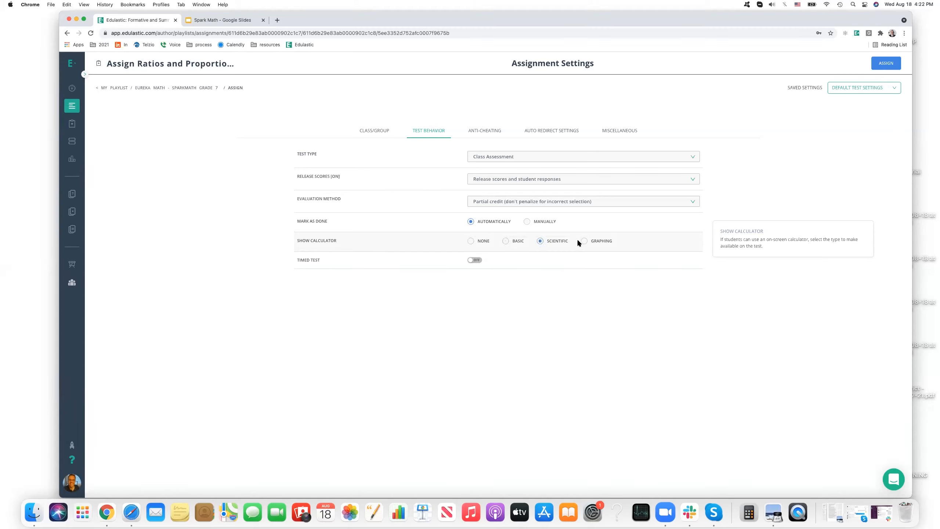
click(584, 240)
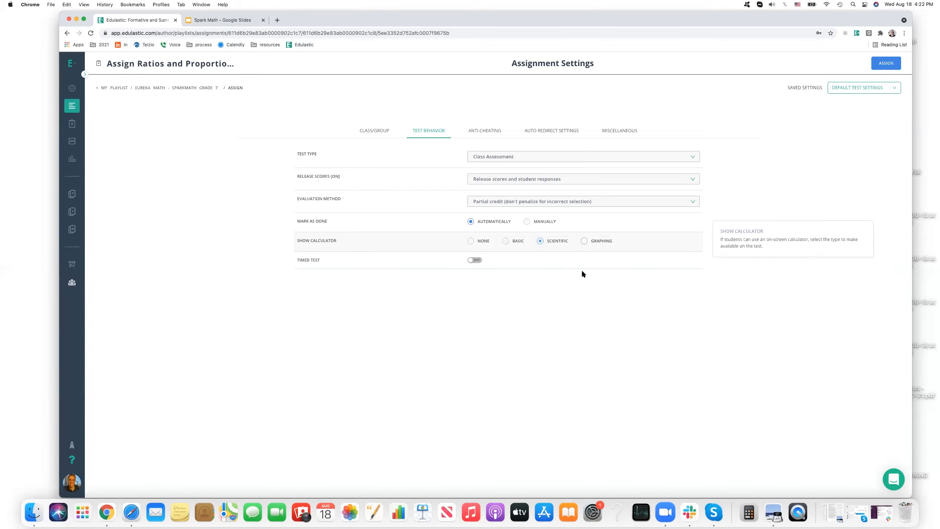
click(505, 241)
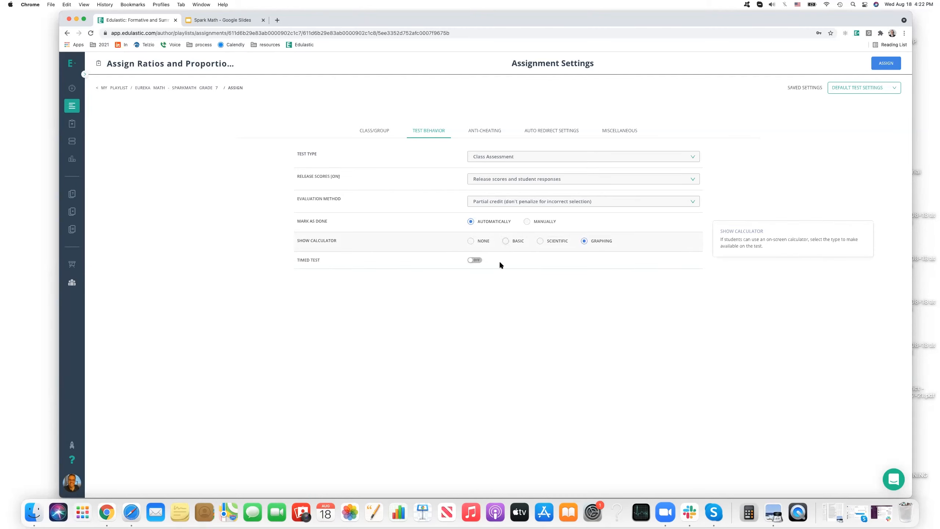
Enable the timed test with a 10-minute limit and turn off letting students save and continue later.
click(476, 261)
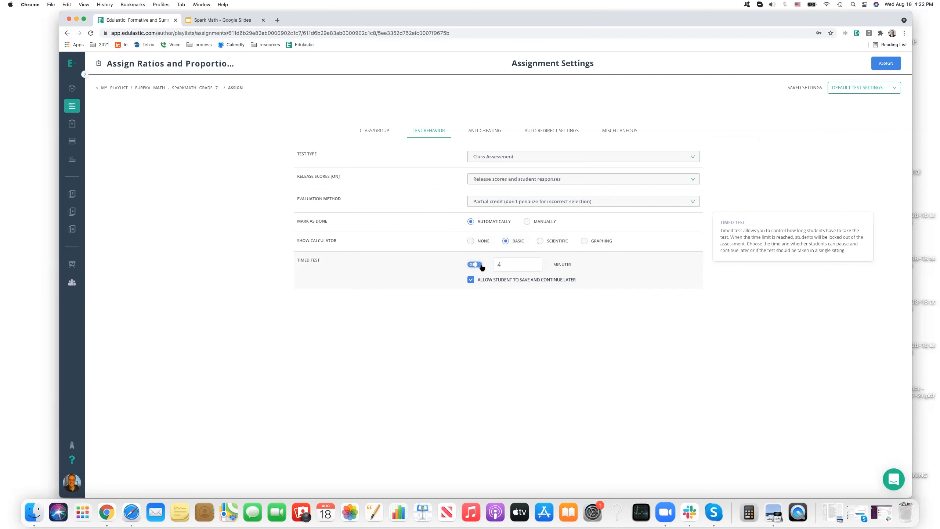
double_click(534, 262)
click(534, 262)
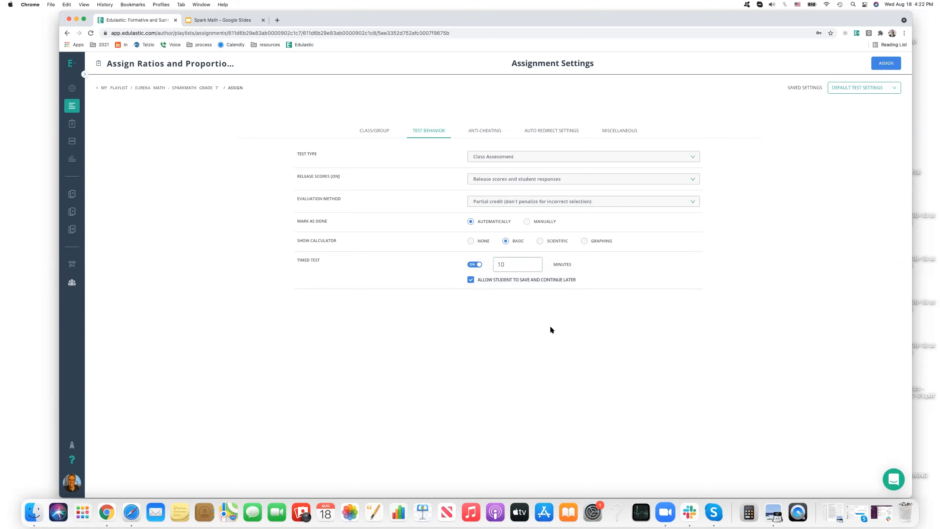
click(470, 280)
Turn on Shuffle Items in the assignment's anti-cheating settings.
click(481, 131)
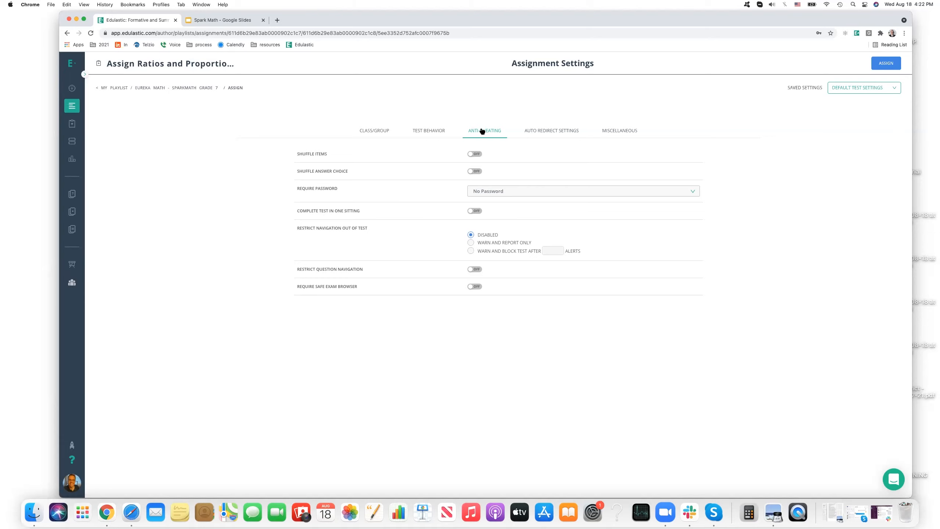
mouse_move(305, 158)
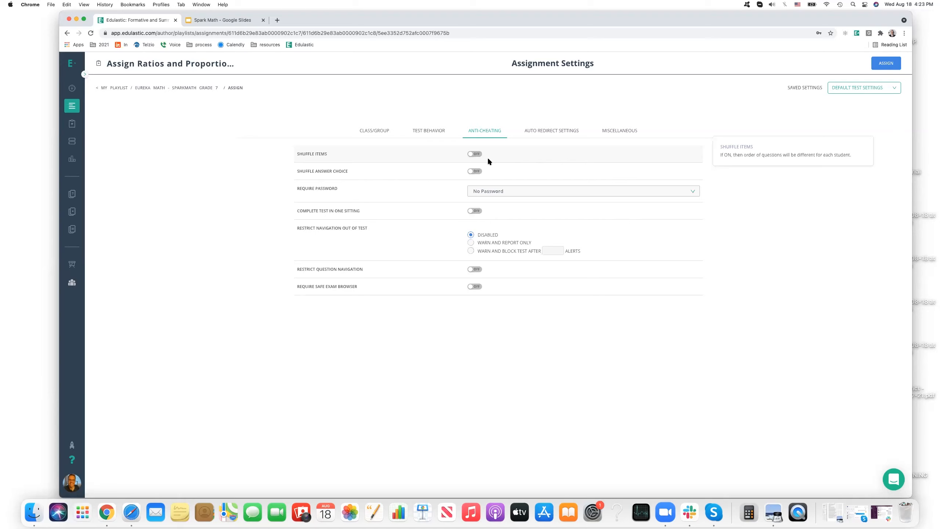
click(475, 154)
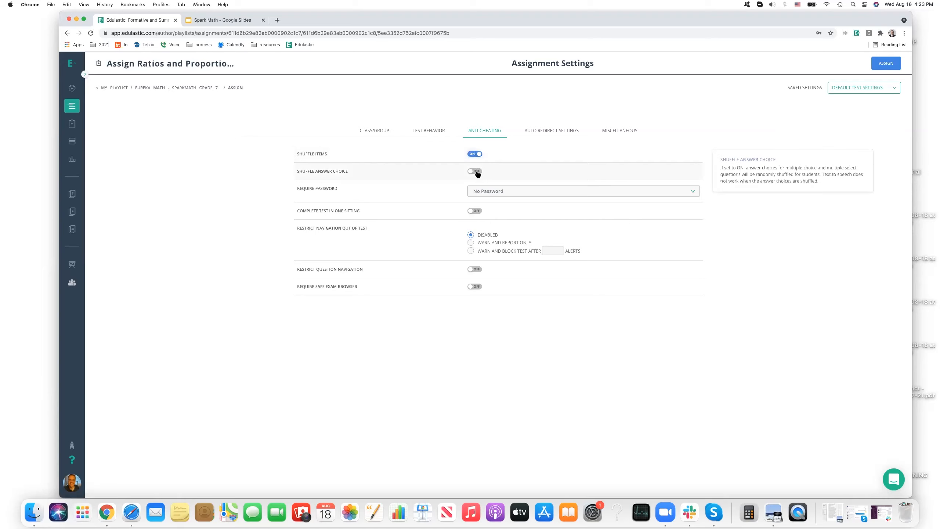
Try Shuffle Answer Choice in the anti-cheating settings and switch both it and Shuffle Items back off.
click(476, 173)
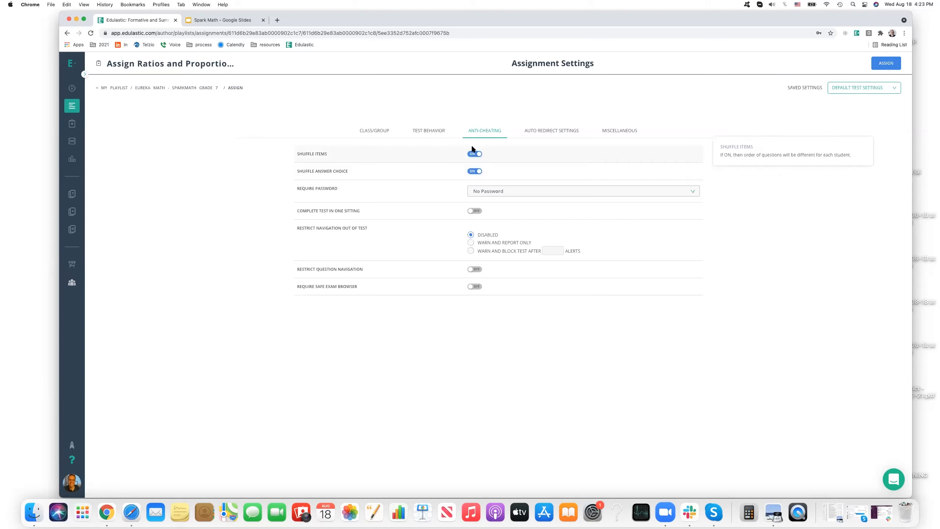
click(473, 155)
click(472, 174)
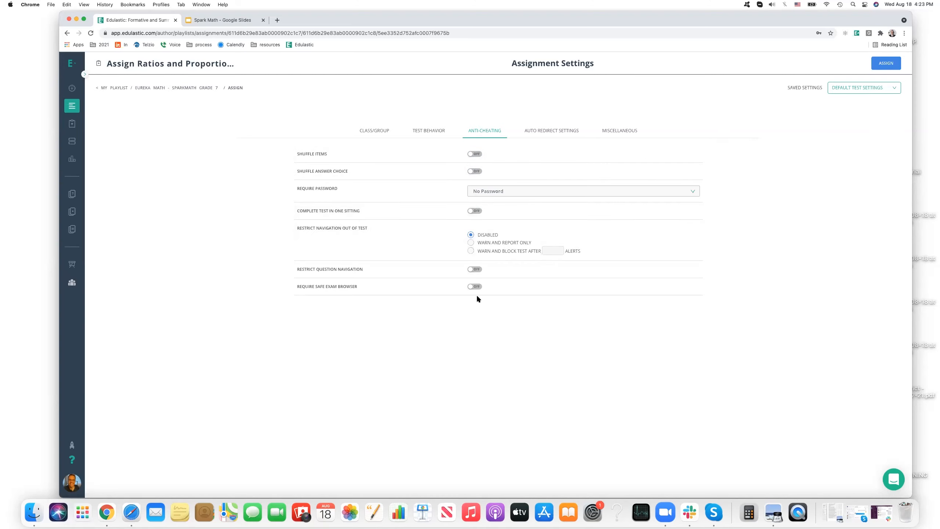
Review the assignment's auto redirect settings and its miscellaneous settings.
click(555, 135)
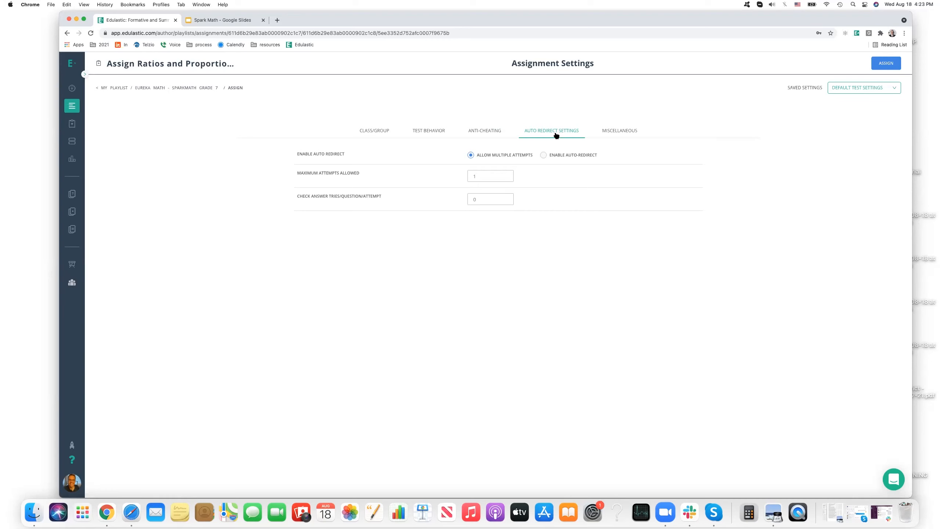
click(619, 131)
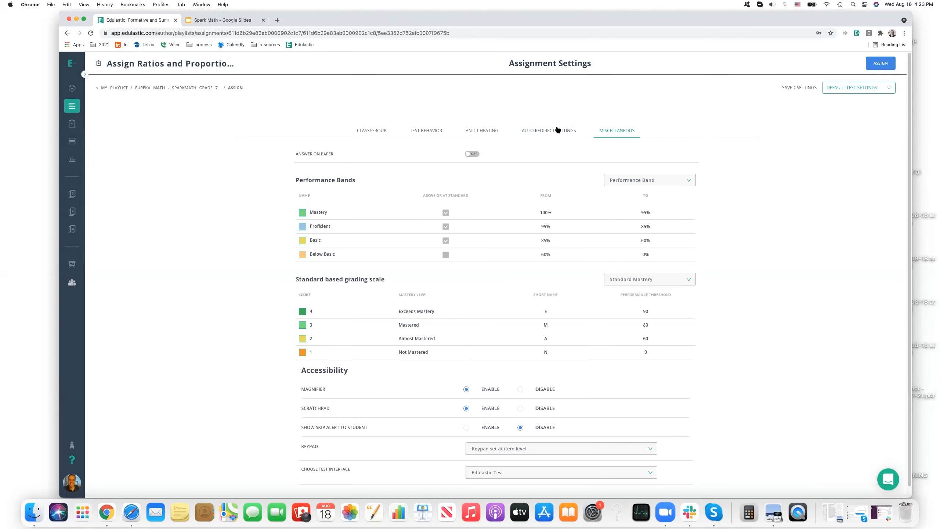
Set the assignment's close date to September 16, 2021 in the class/group settings.
click(375, 131)
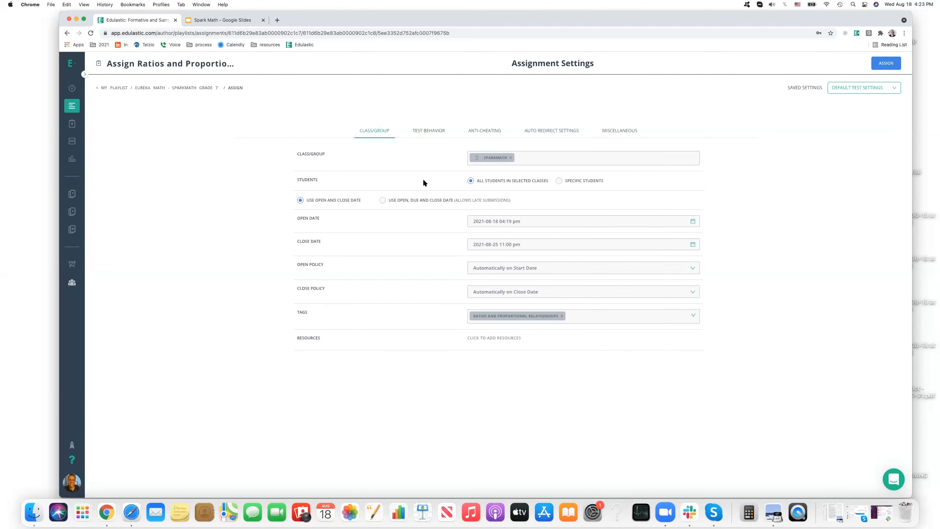
click(525, 243)
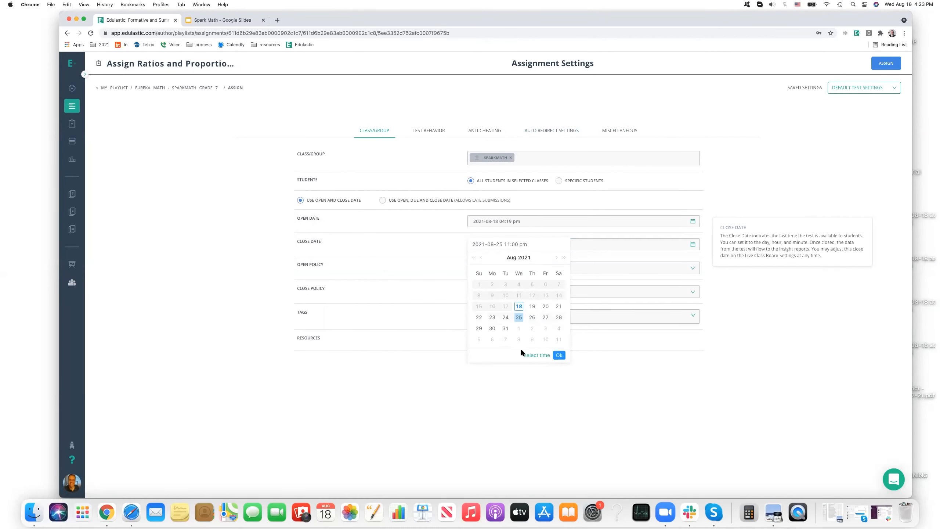
click(556, 258)
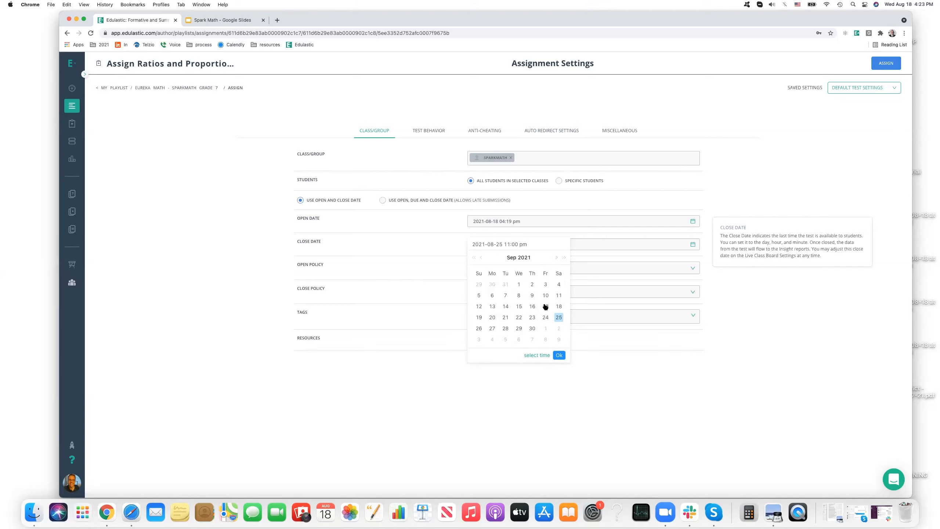
click(531, 305)
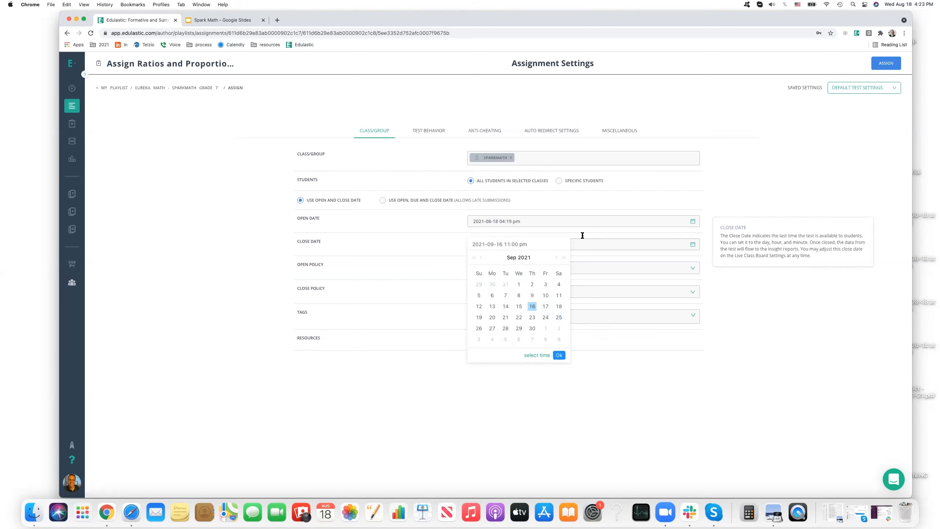
click(592, 229)
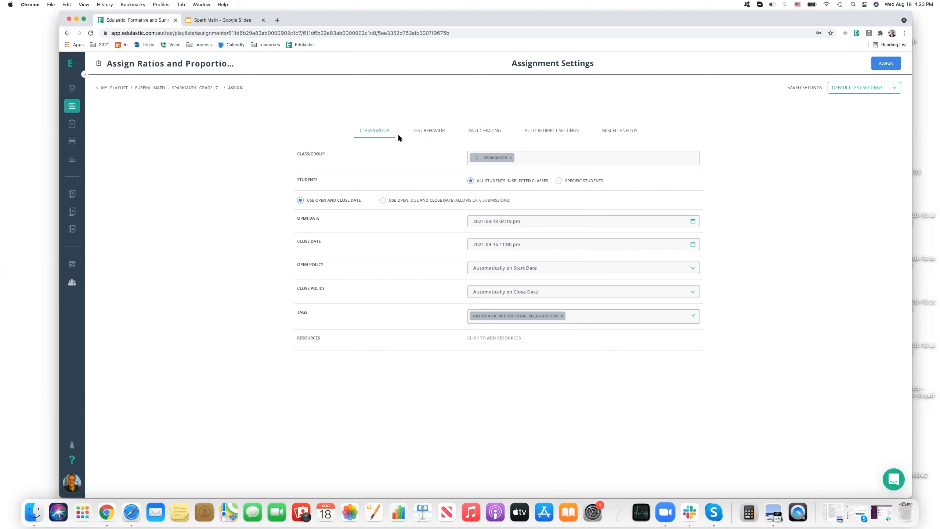
Look once more through the test behavior, anti-cheating, auto redirect and miscellaneous settings, and return to the class/group settings.
click(445, 134)
click(497, 131)
click(551, 131)
click(611, 132)
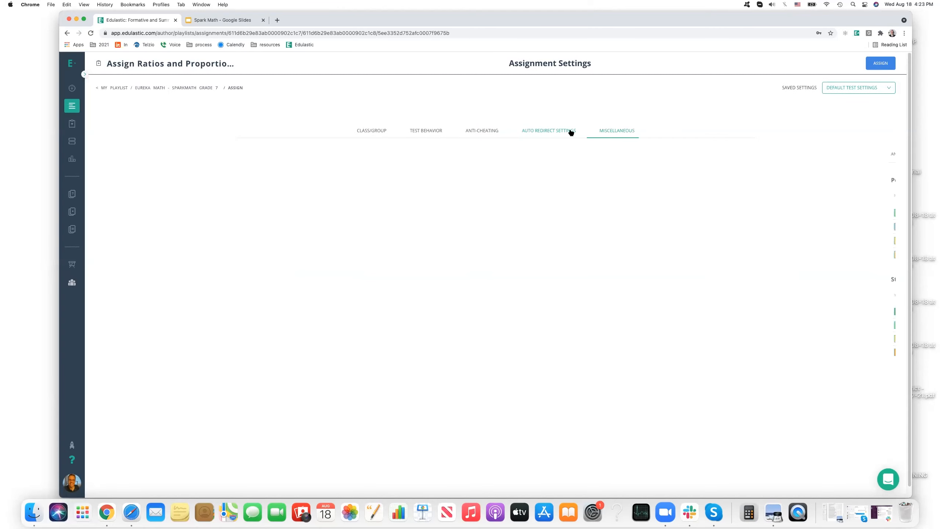
click(375, 131)
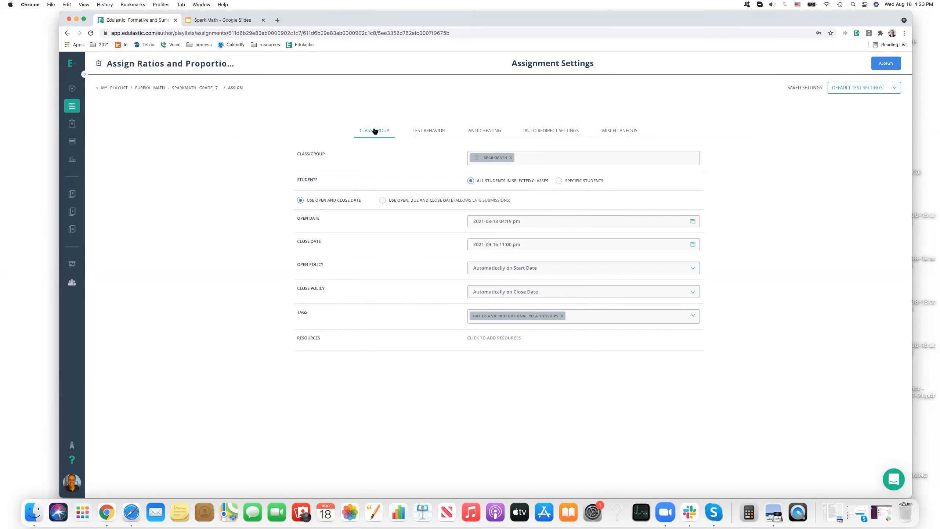
Save the current assignment settings for reuse under the name "SparkMath setting".
click(852, 89)
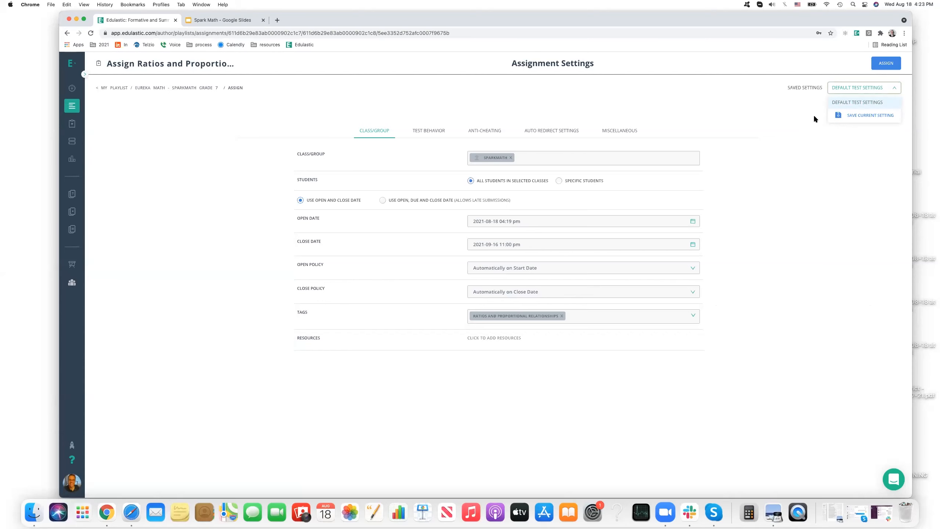
click(870, 115)
click(453, 272)
text(S)
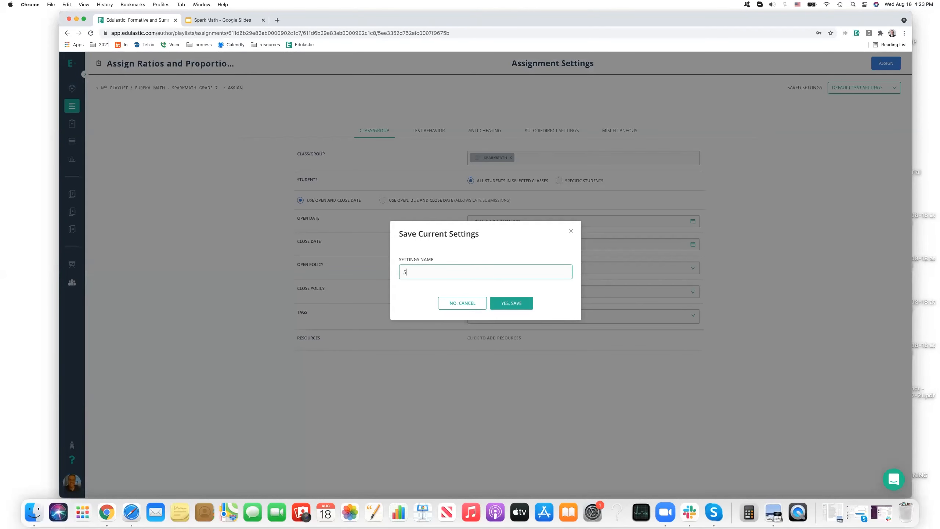
text(parkMath S)
key(BackSpace)
text(setting)
click(520, 304)
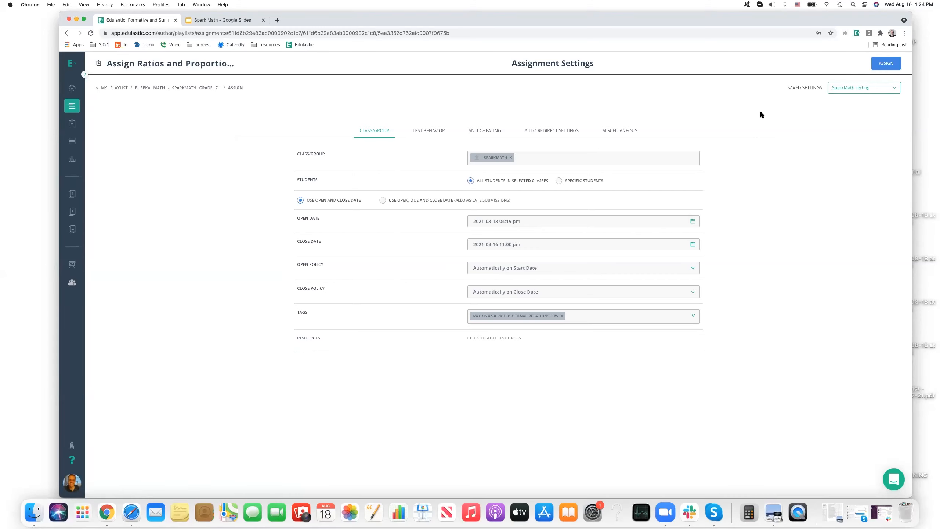
Assign the Topic A Quiz on proportional relationships to the SparkMath class and open its Live Class Board.
click(883, 63)
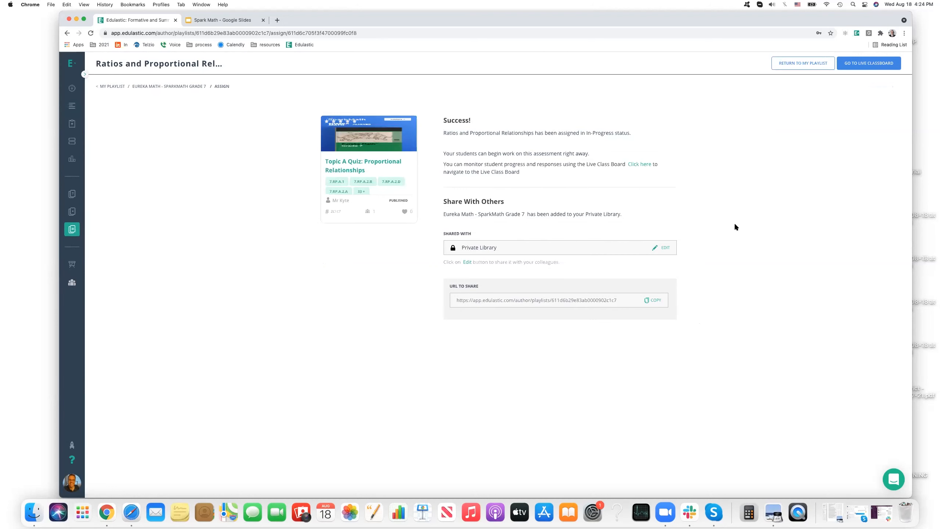
click(851, 64)
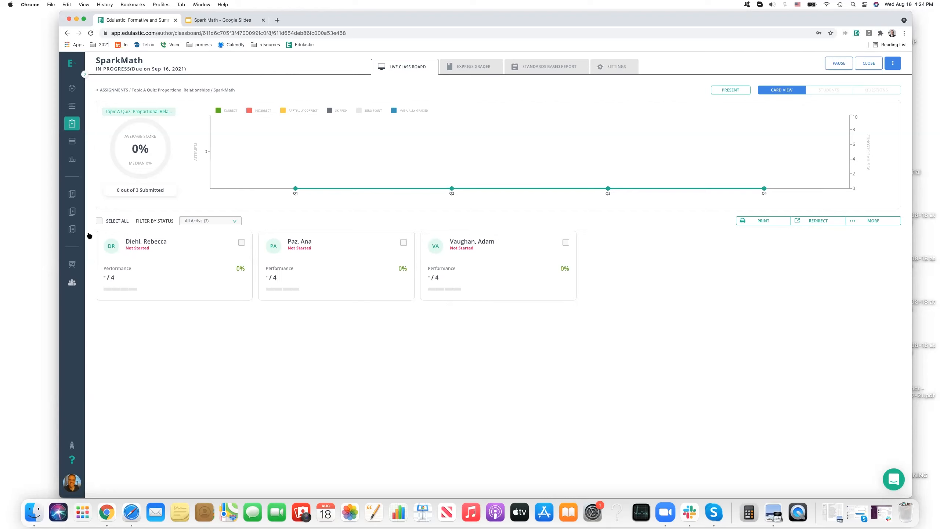
Return to the adopted Eureka Math - SparkMath Grade 7 playlist and view its differentiation page before going back to the module list.
click(100, 230)
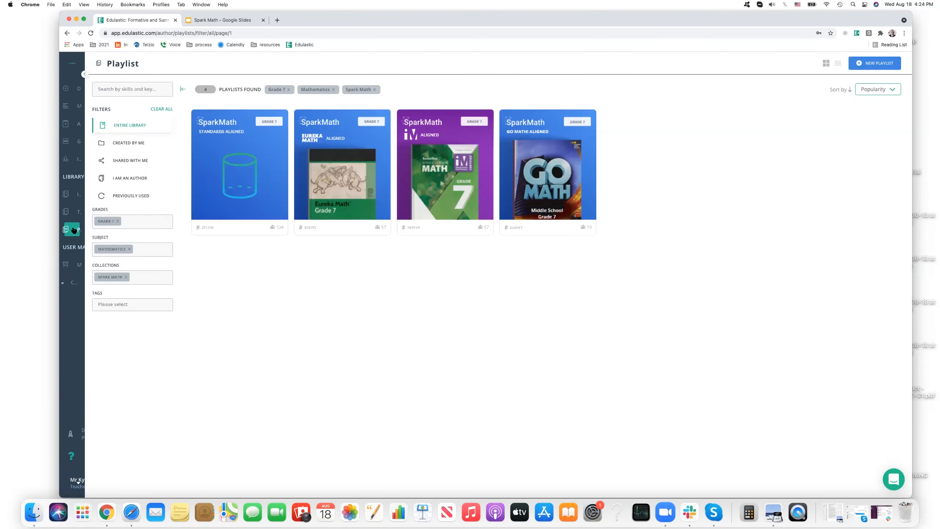
mouse_move(84, 199)
click(99, 108)
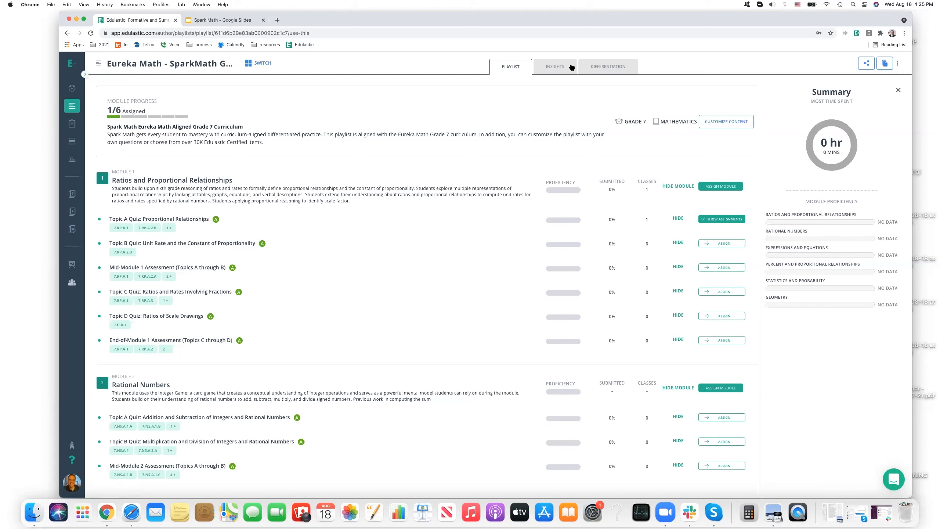
click(603, 67)
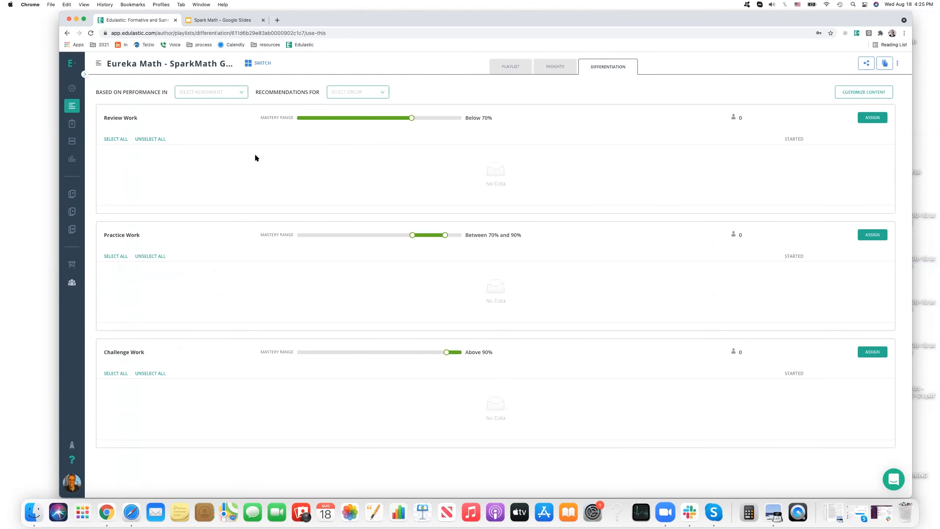
click(510, 67)
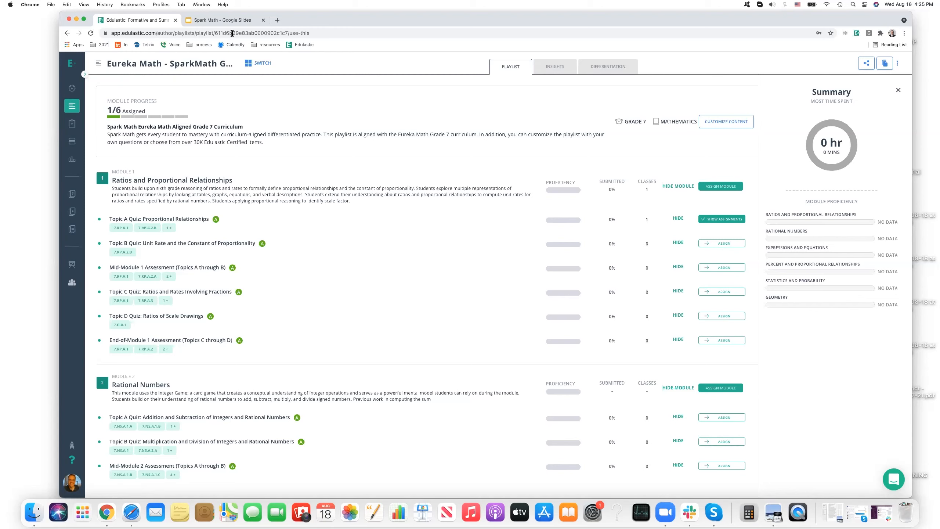
Switch to the Spark Math presentation in Google Slides and present the Free Trial slide in full screen.
click(234, 20)
click(113, 263)
click(817, 65)
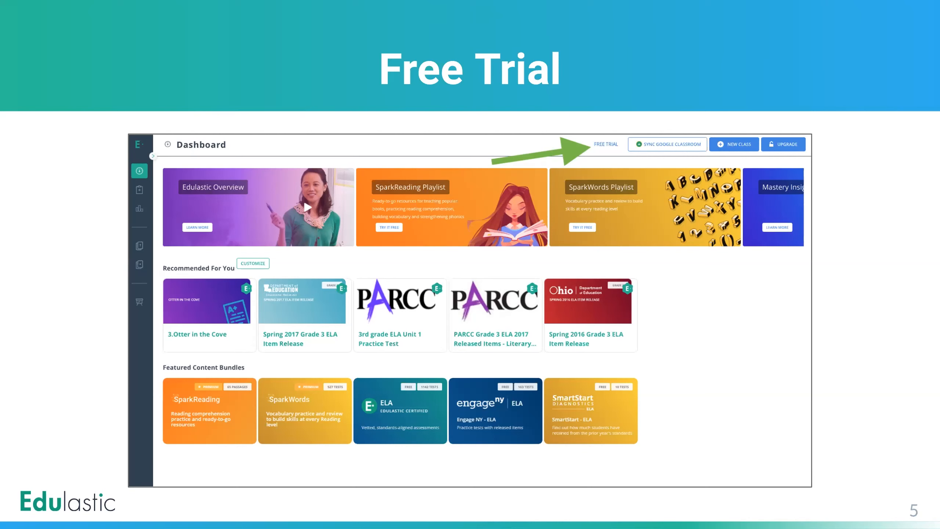
mouse_move(936, 4)
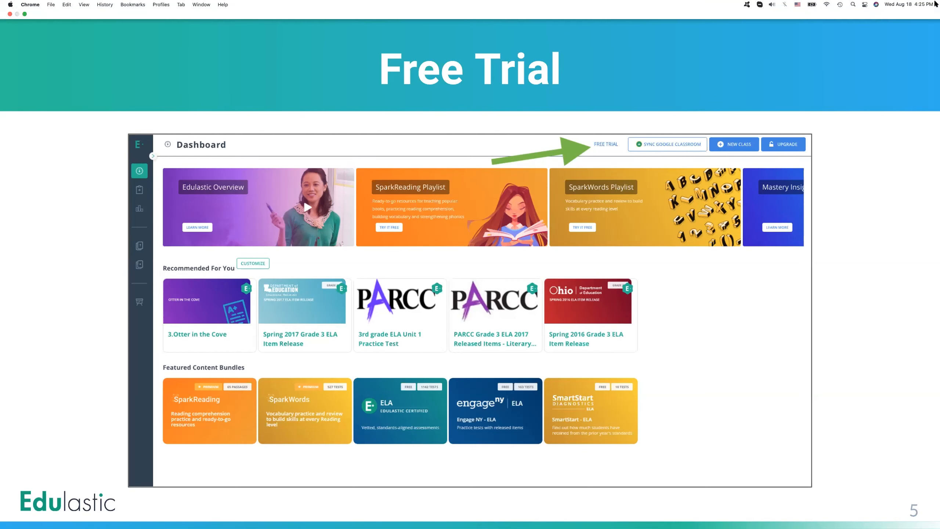